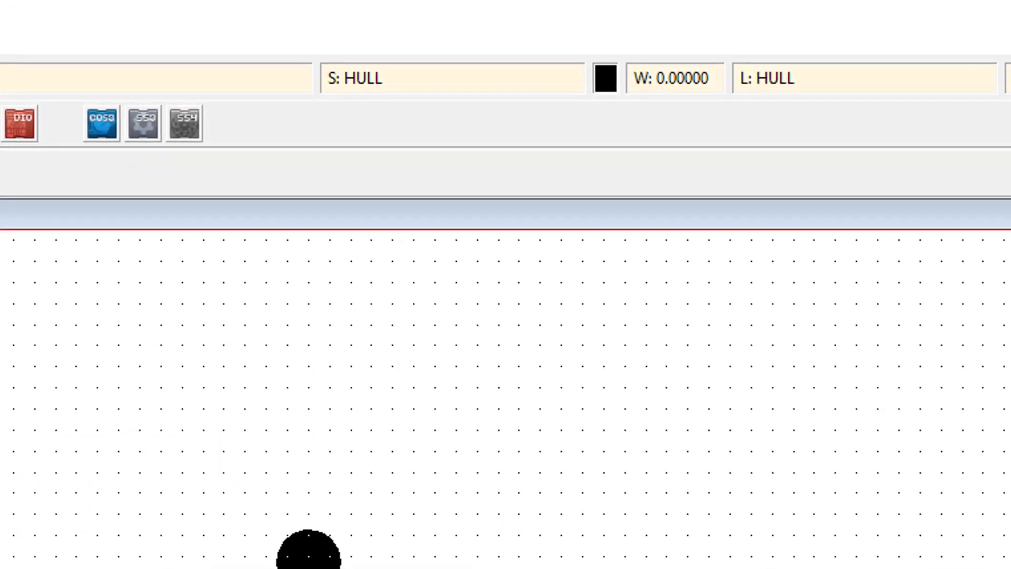
Step: Add a new sheet named GUIDE with the DECK sheet selected, and make GUIDE the active sheet
left_click(390, 80)
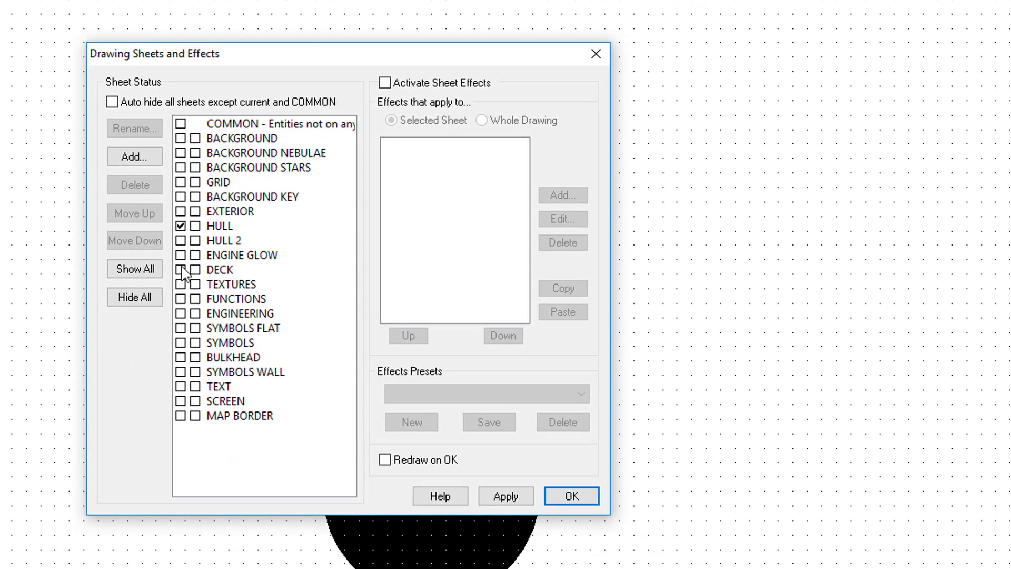
left_click(182, 269)
left_click(571, 498)
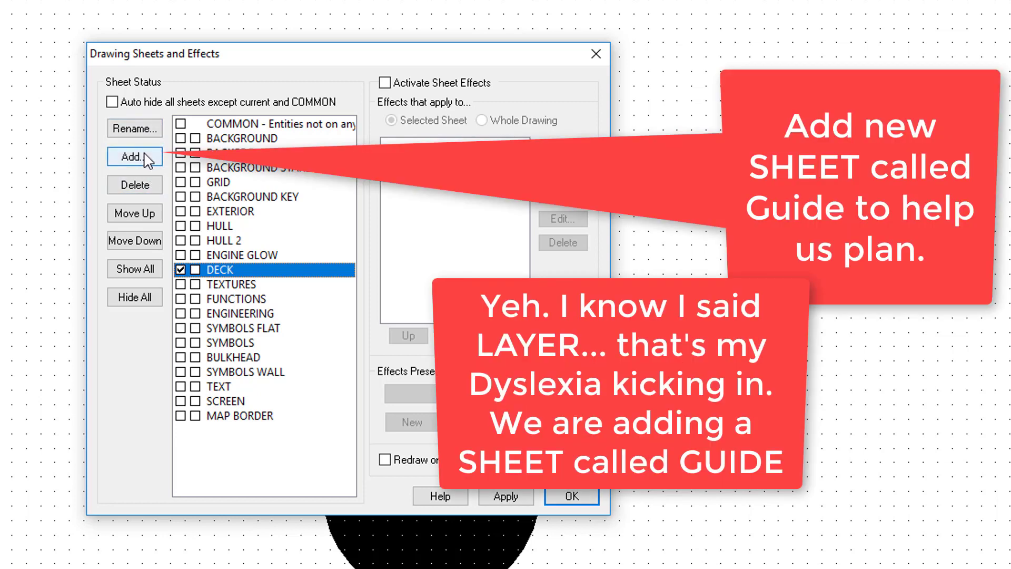
left_click(148, 160)
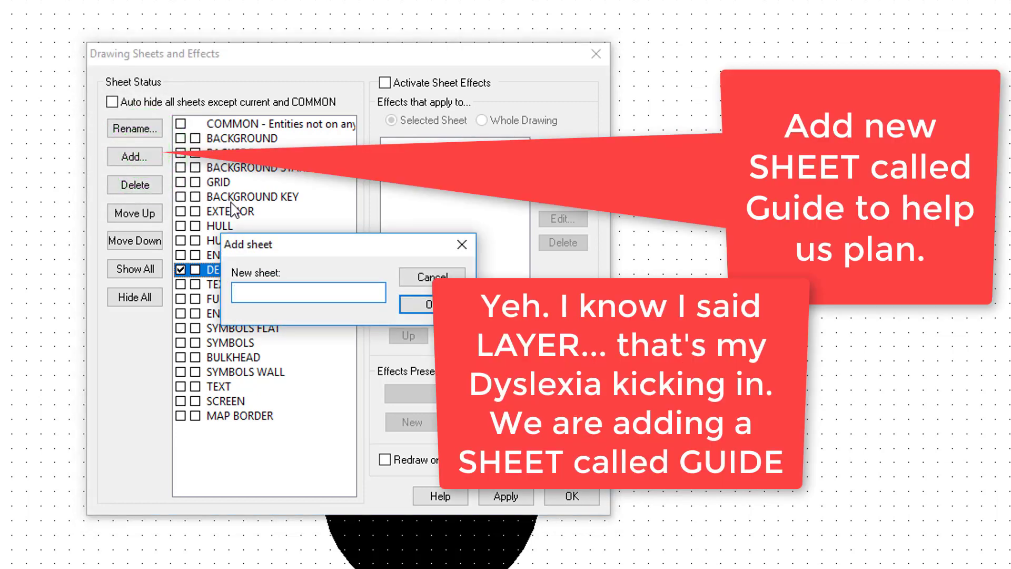
type("GUIDE")
key("Return")
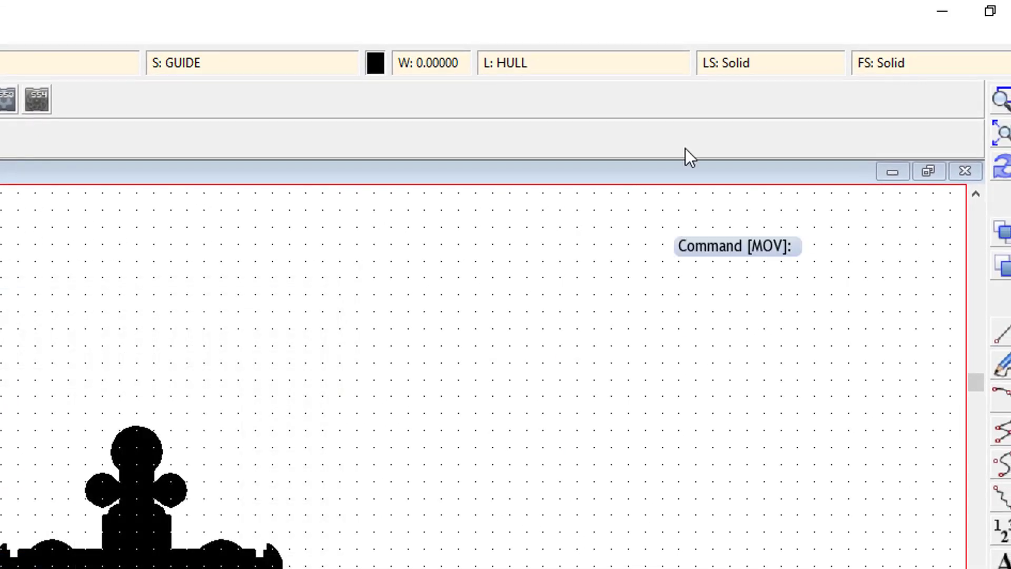
Step: Add a new layer named Guide and make it the active layer
left_click(532, 67)
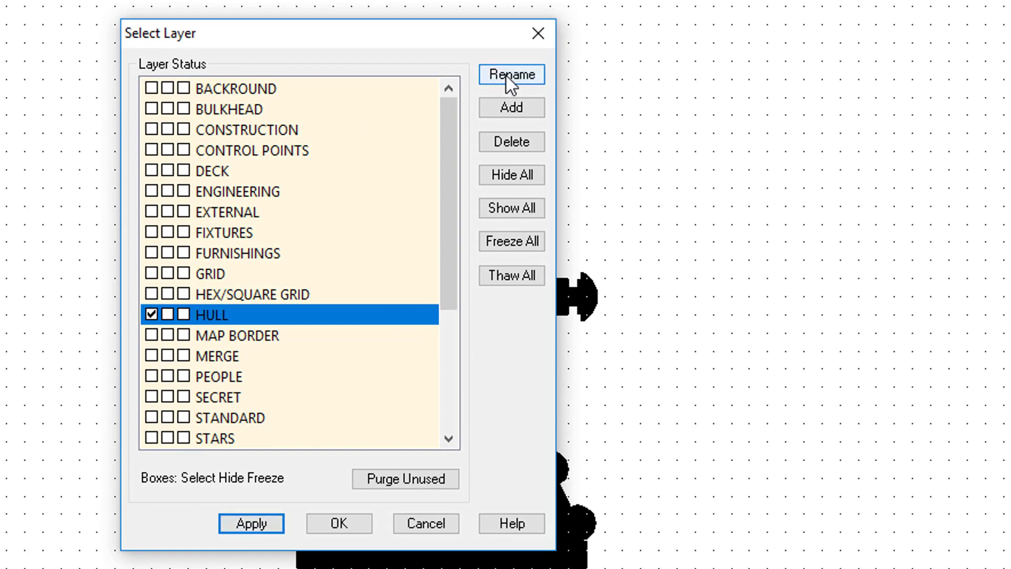
left_click(510, 103)
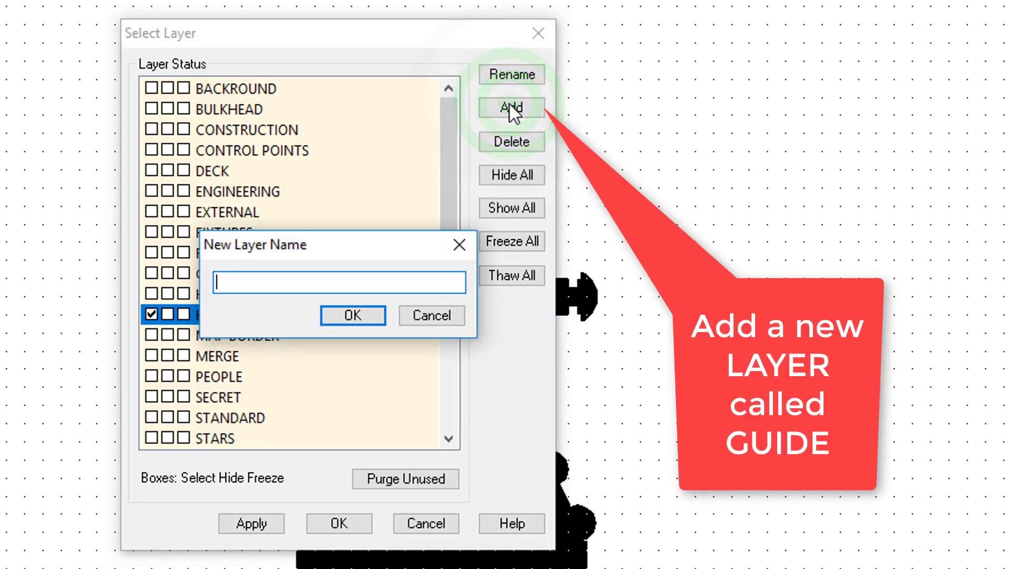
type("Guide")
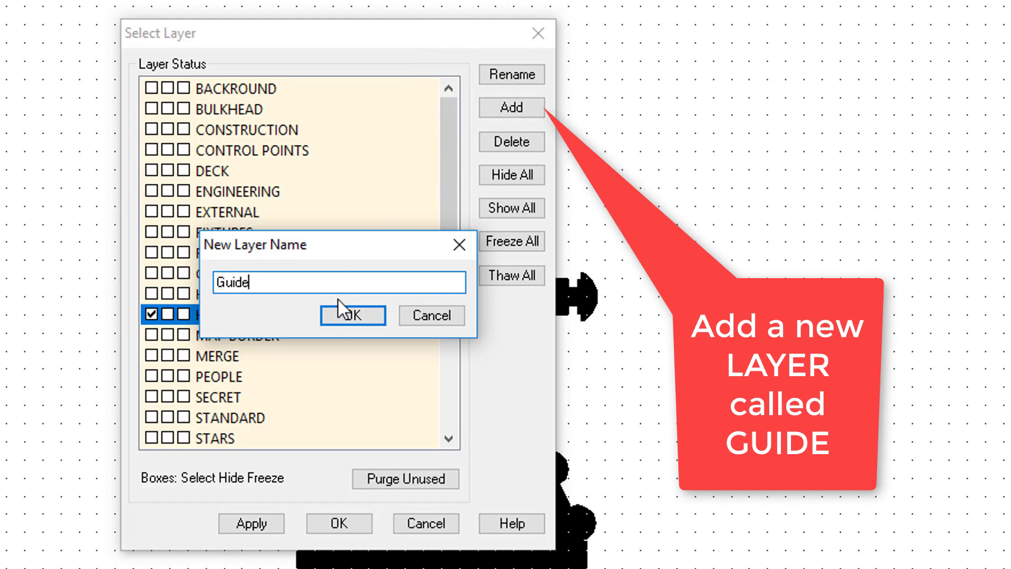
left_click(343, 313)
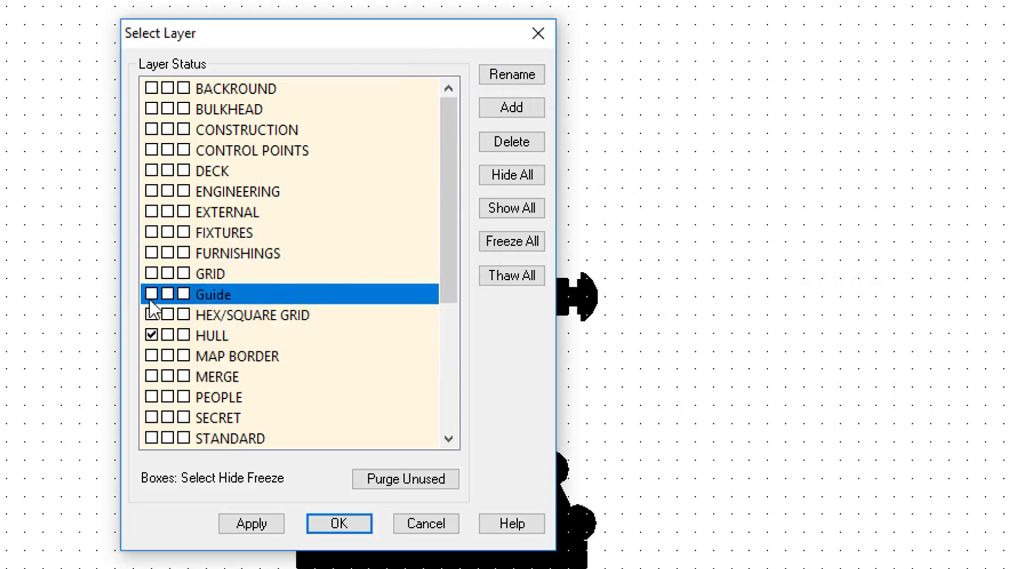
left_click(151, 293)
left_click(334, 521)
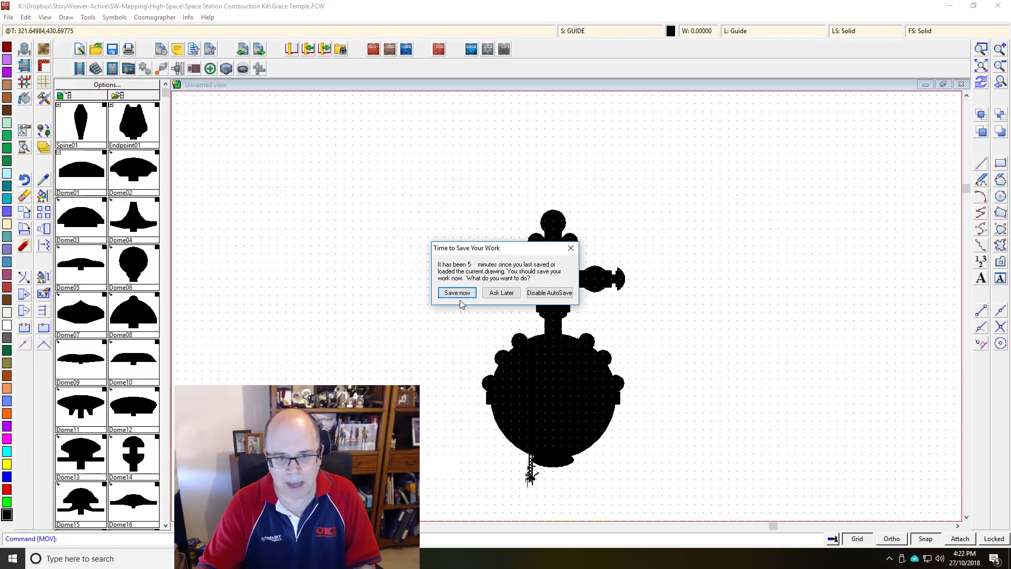
left_click(241, 325)
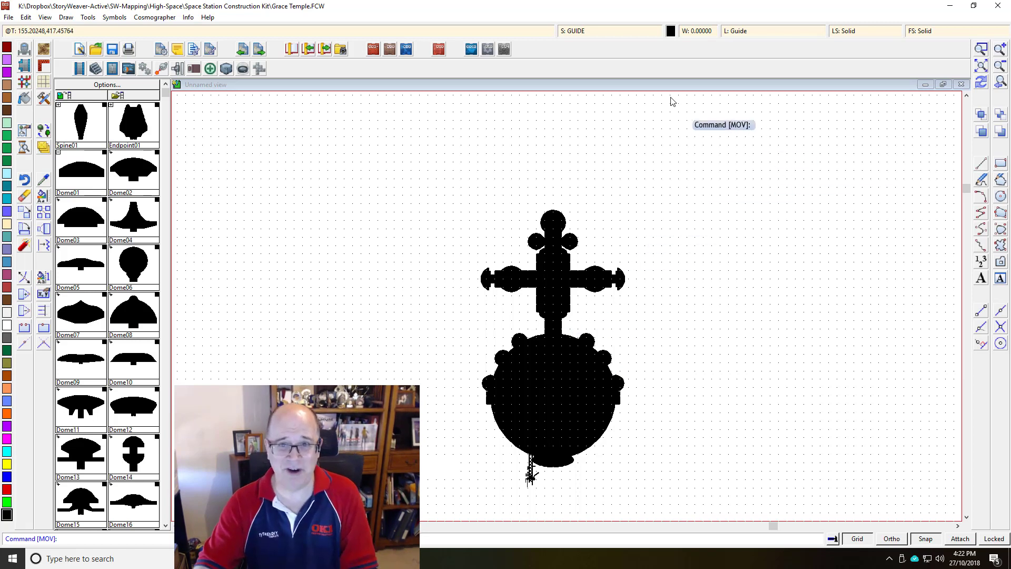
Step: Set the current drawing color to the bright red in the palette's first row
left_click(670, 31)
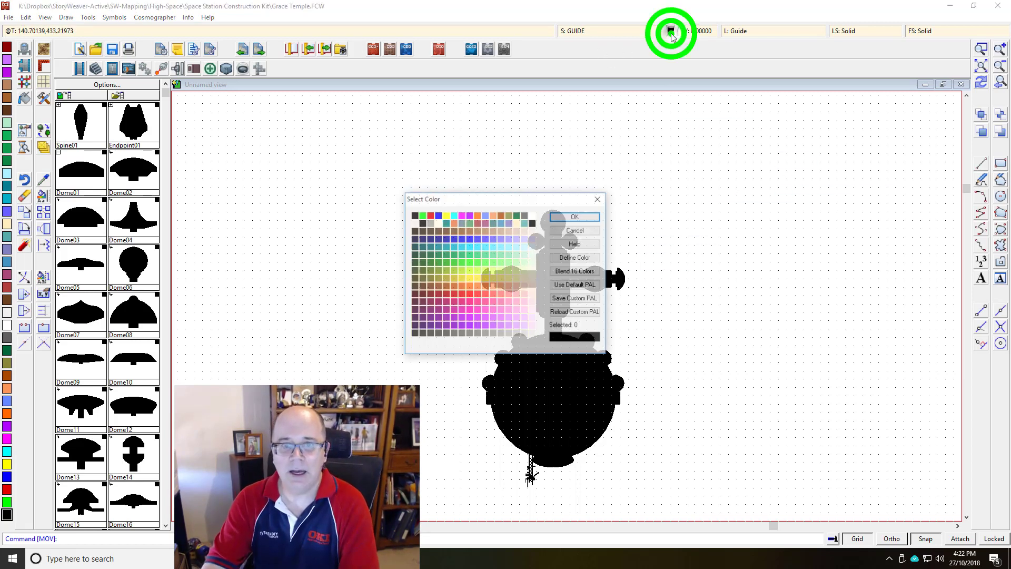
left_click(430, 216)
left_click(569, 217)
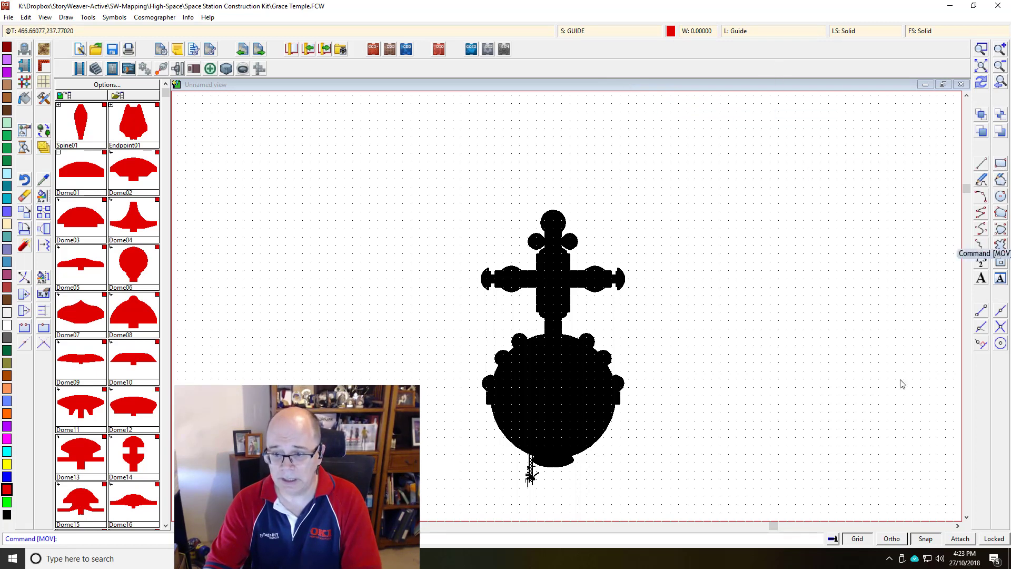
Step: Edit the 10m, 1 snap grid to use 2 snap divisions, rename it 10m, 2 snap, and apply it to the drawing
right_click(857, 538)
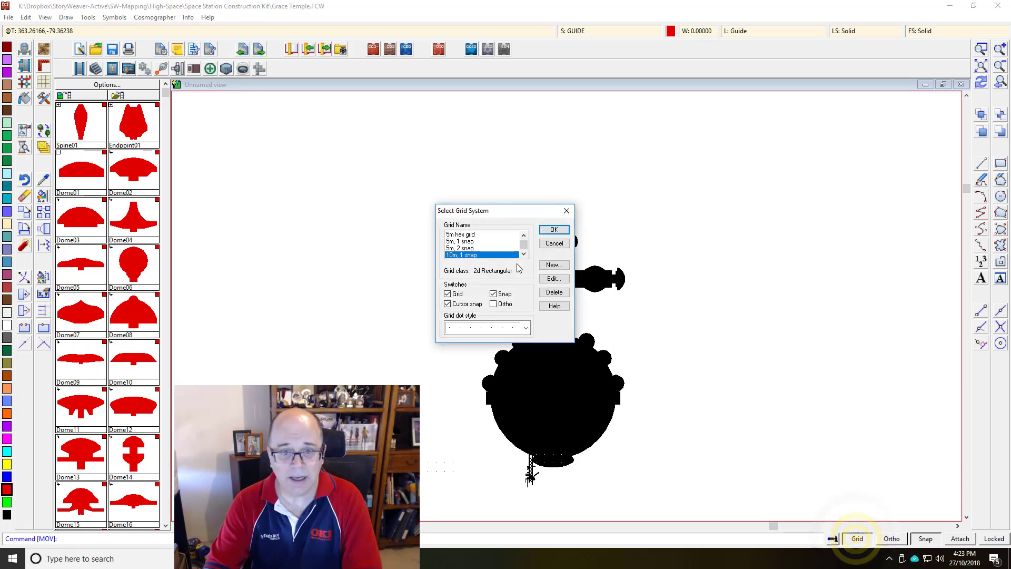
left_click(553, 278)
double_click(461, 248)
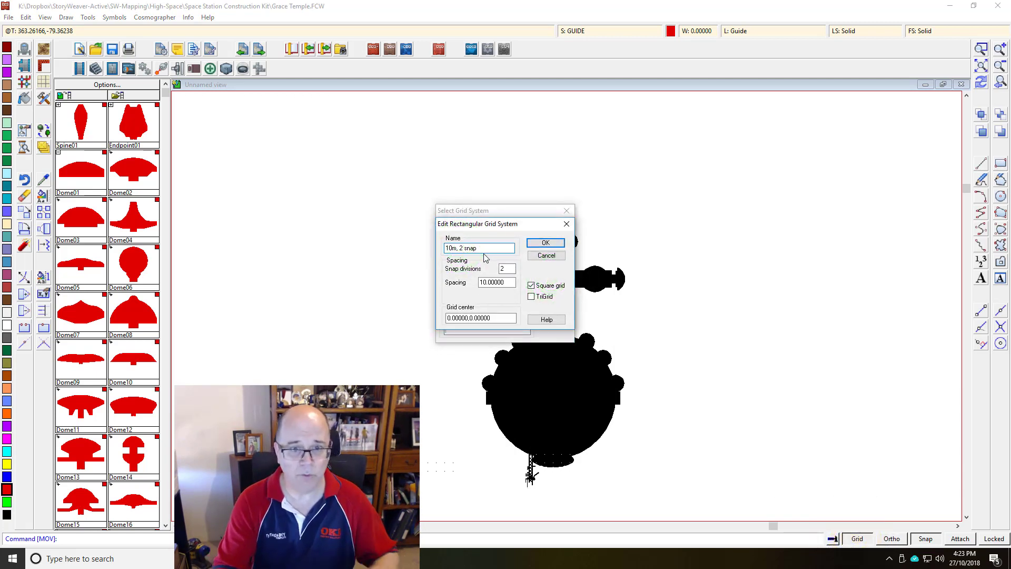
type("2")
left_click(542, 243)
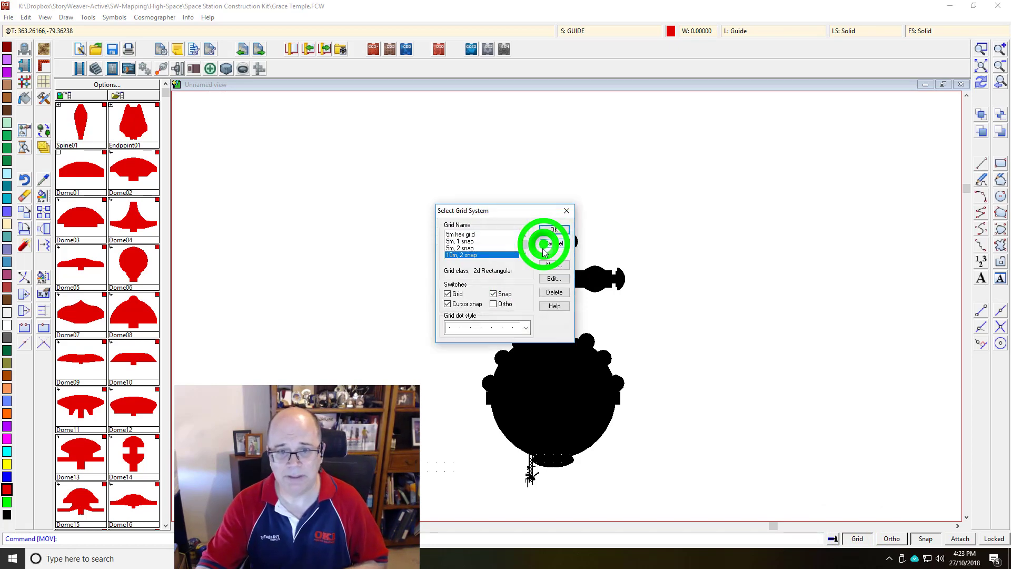
left_click(553, 230)
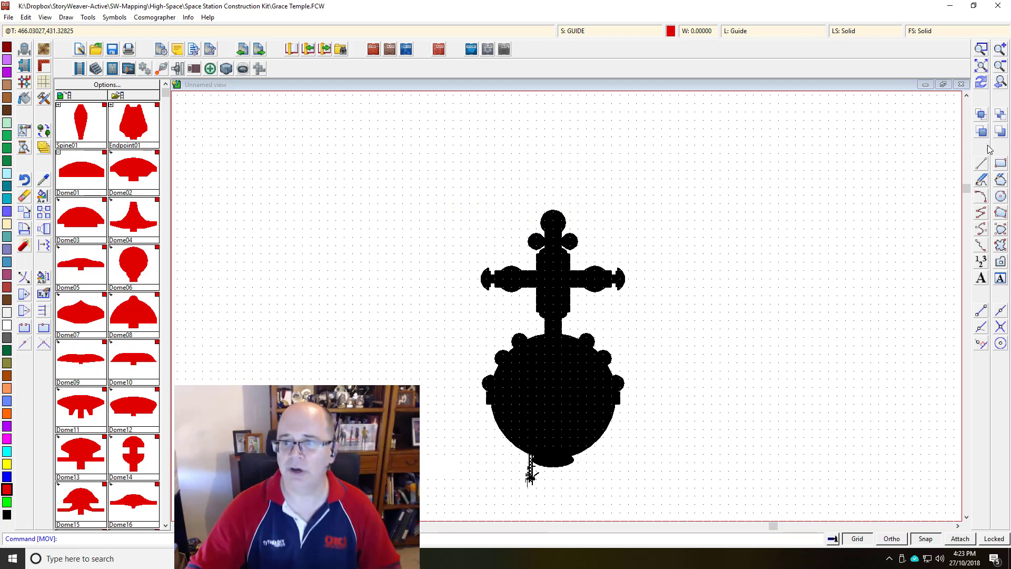
Step: Draw a narrow upright red box about 5 m wide just inside the left edge of the station's large sphere
left_click(1000, 163)
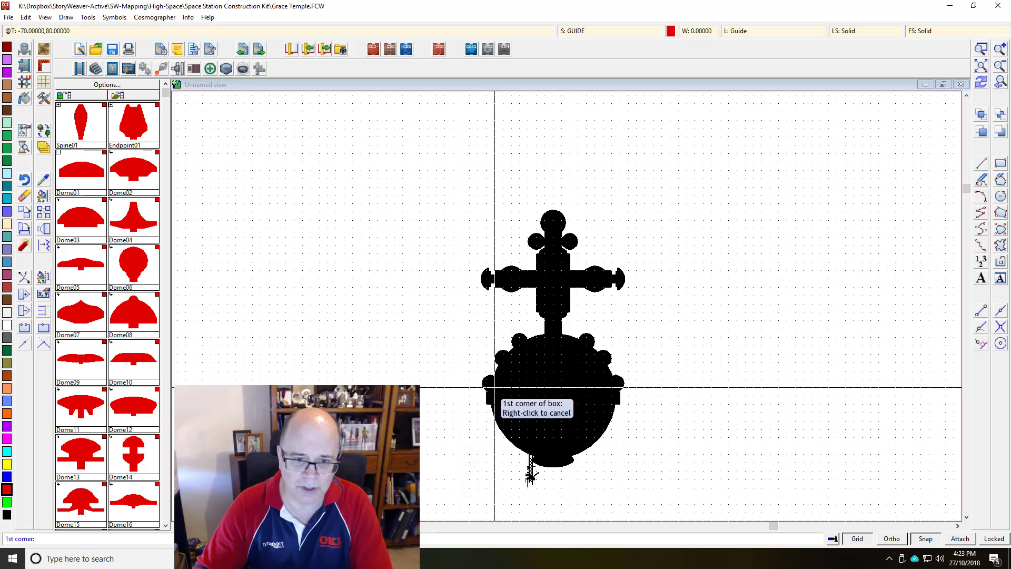
left_click(495, 388)
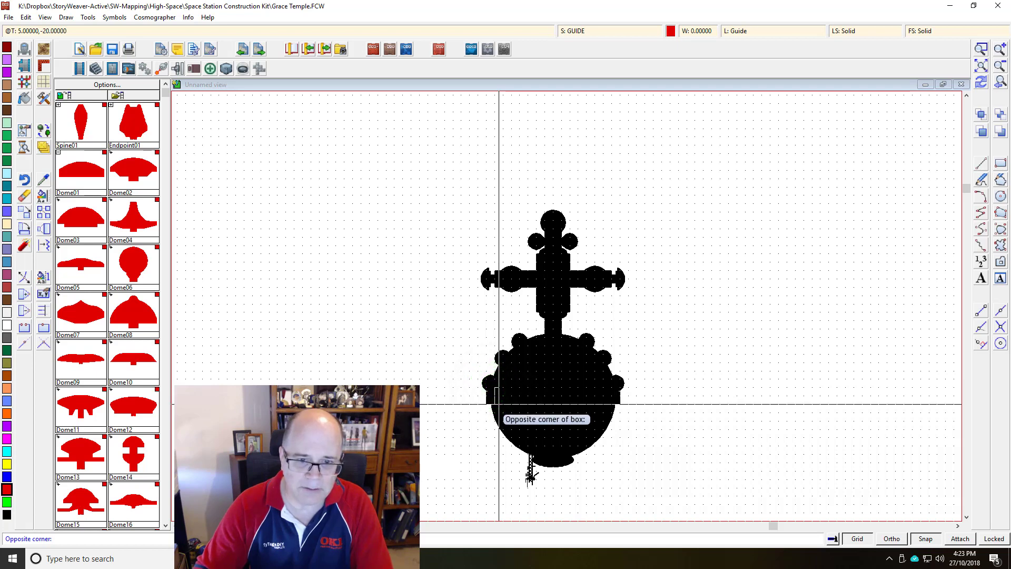
left_click(497, 407)
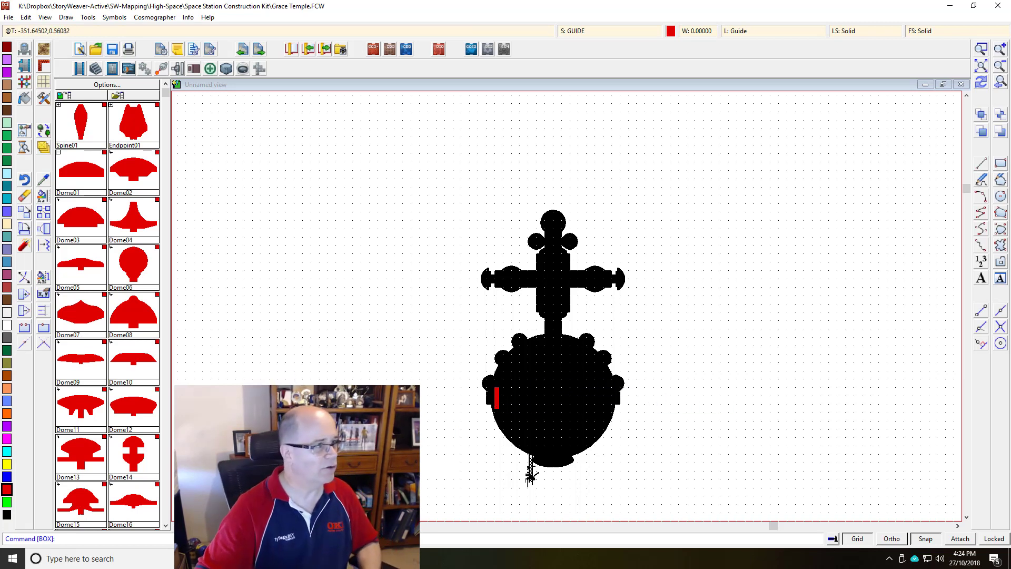
Step: Switch to the browser with the SpinCalc artificial-gravity calculator and position its window over the drawing
key("alt+Tab")
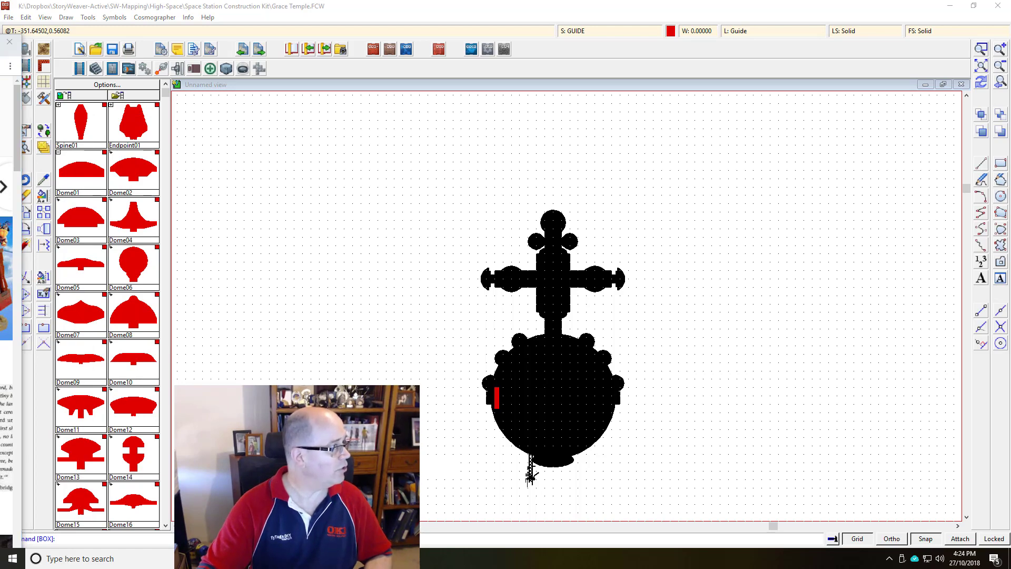
left_click_drag(0, 48, 274, 20)
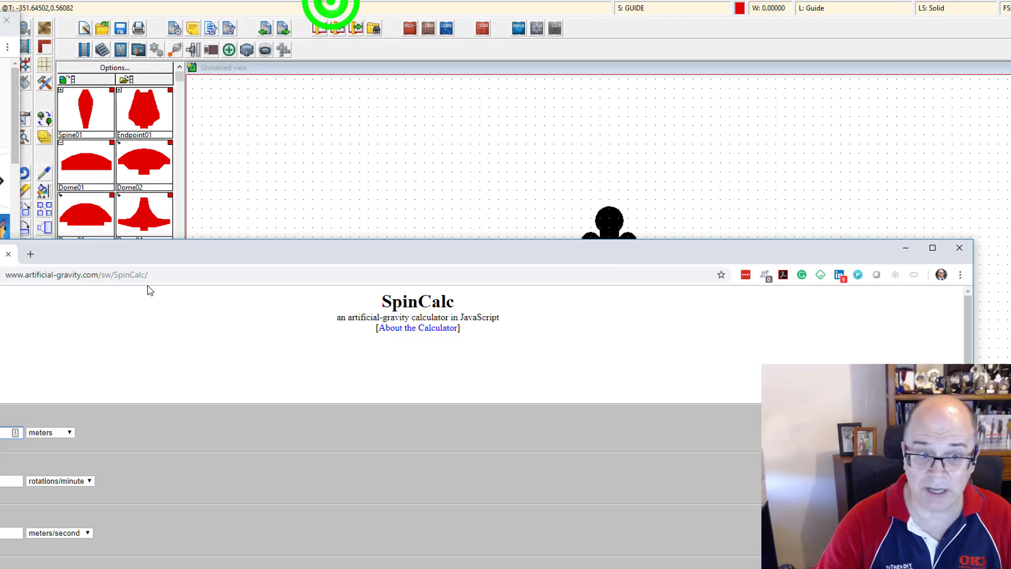
left_click_drag(390, 253, 384, 484)
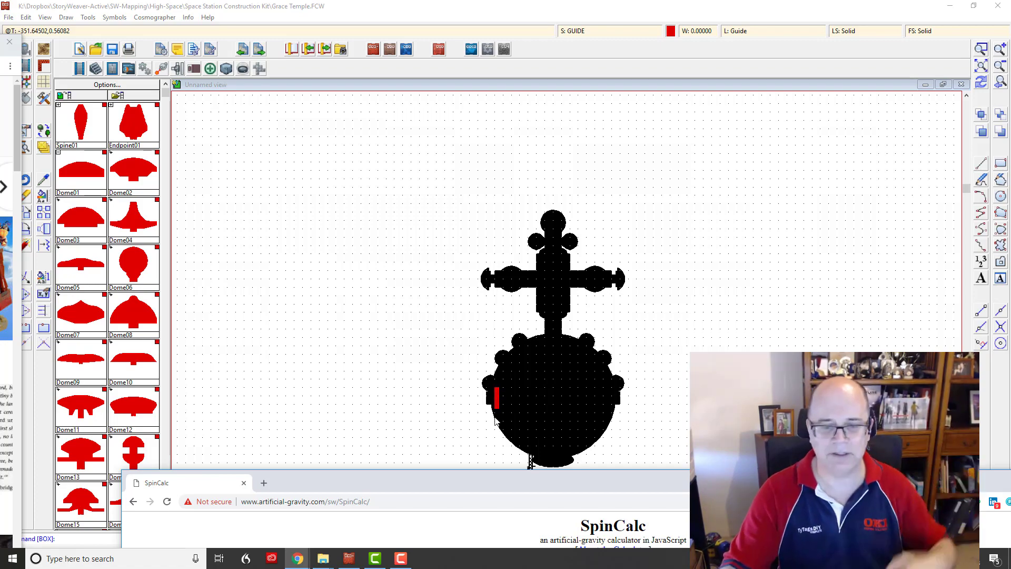
left_click_drag(481, 482, 464, 89)
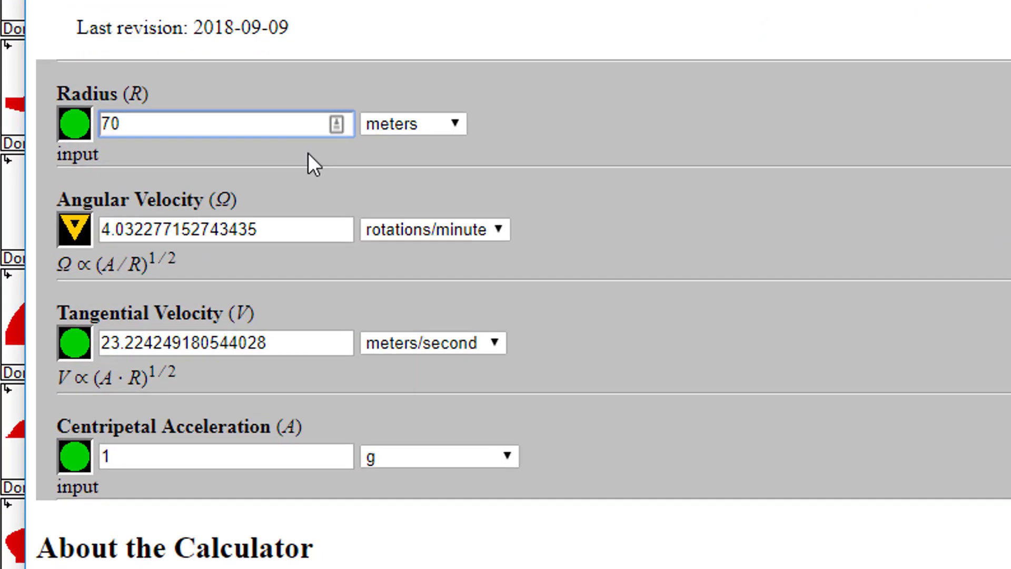
Step: Calculate the spin for a radius of 70 meters and a centripetal acceleration of 1.25 g
key("Return")
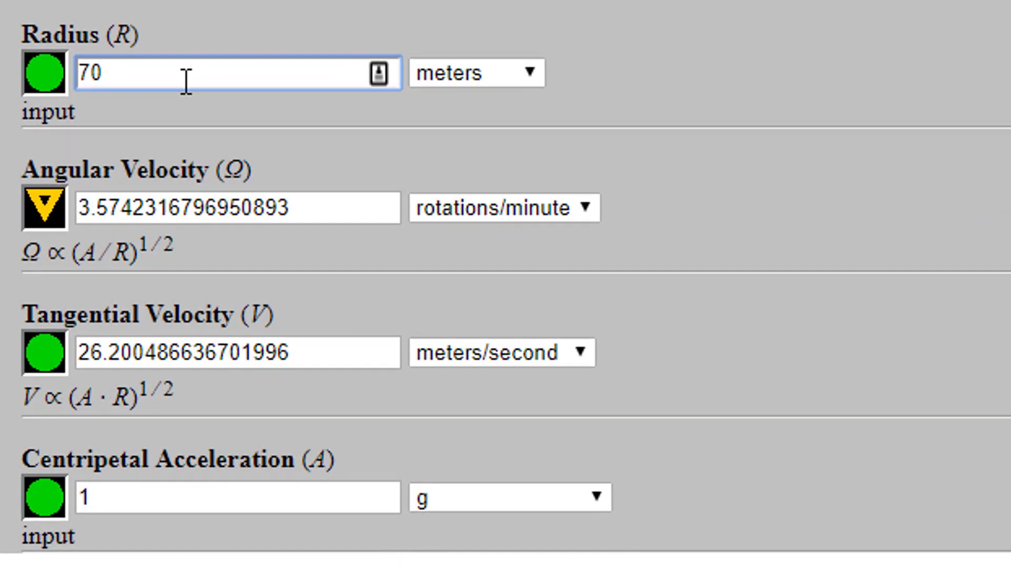
left_click(137, 497)
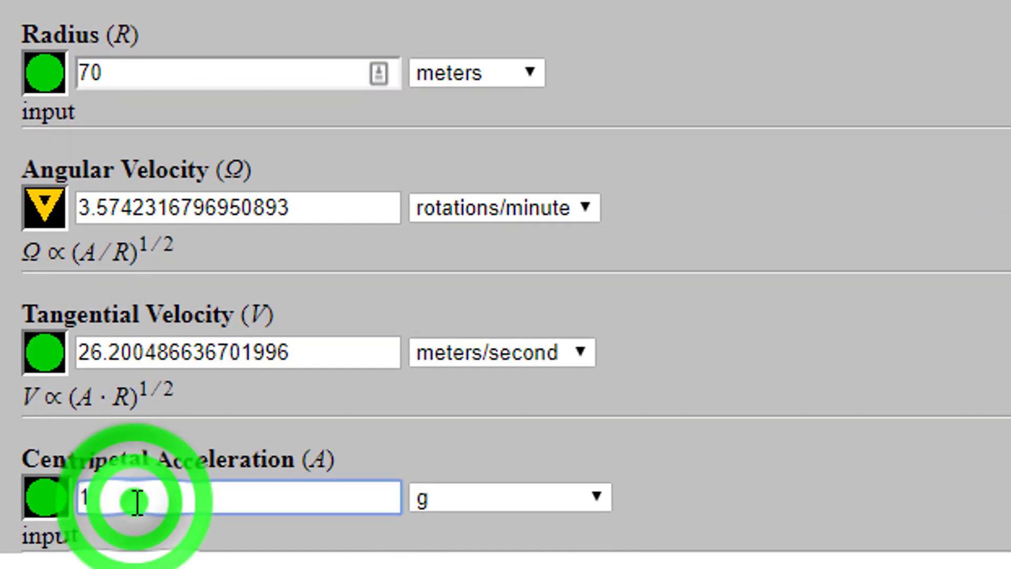
type(".25")
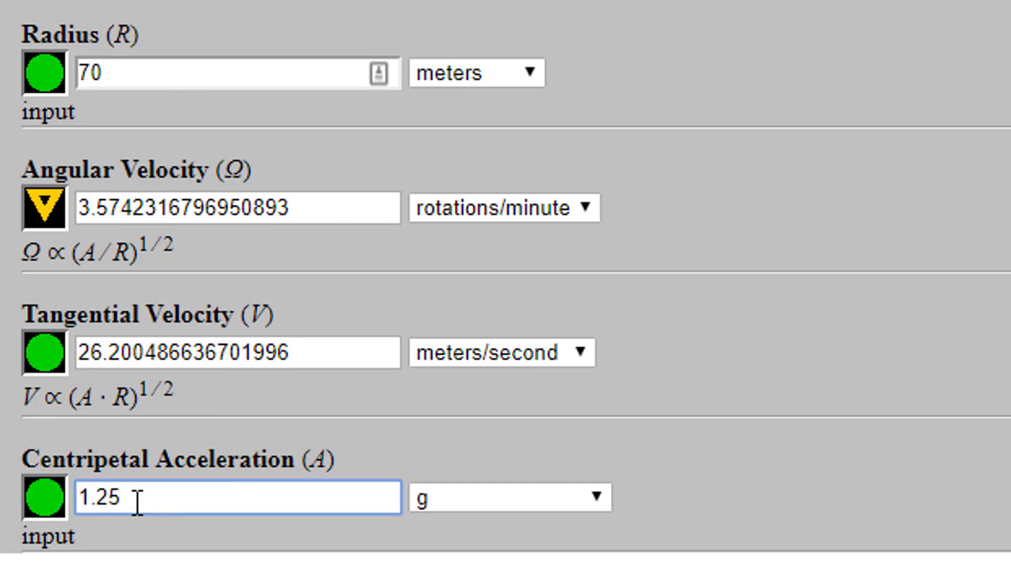
key("Return")
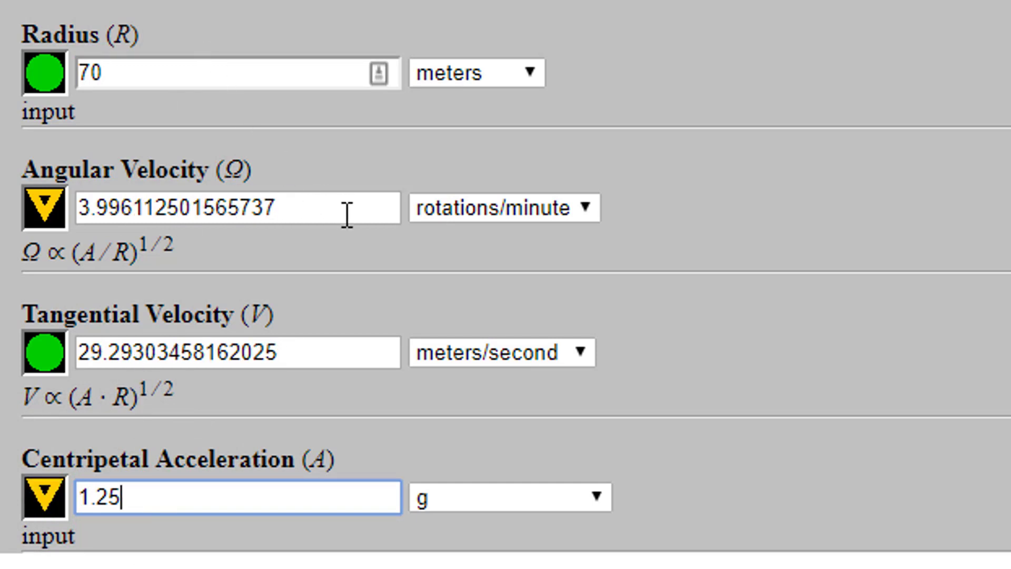
Step: Examine the calculated angular and tangential velocities against the entered radius and centripetal acceleration
left_click_drag(347, 215, 63, 203)
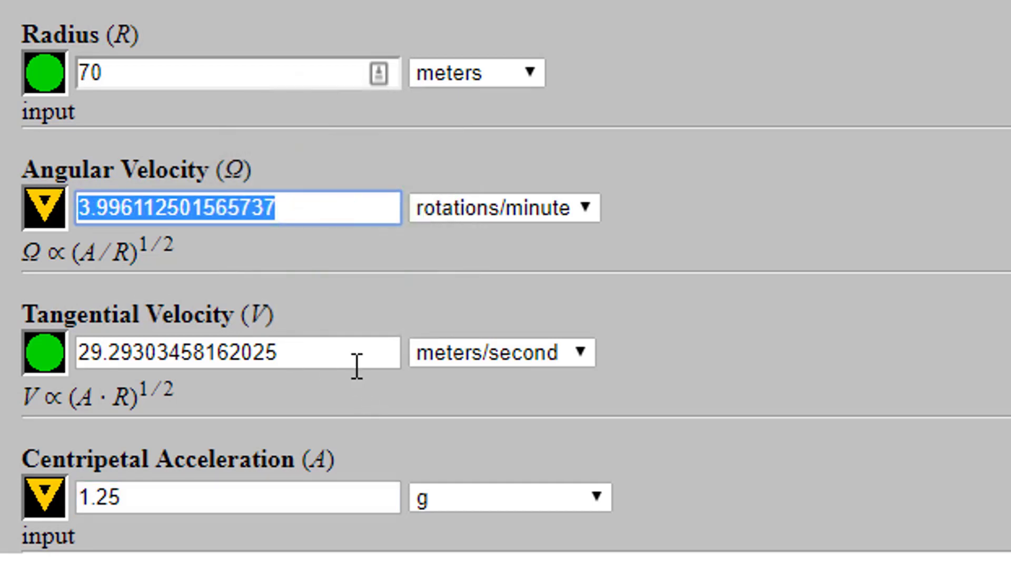
left_click_drag(357, 365, 49, 358)
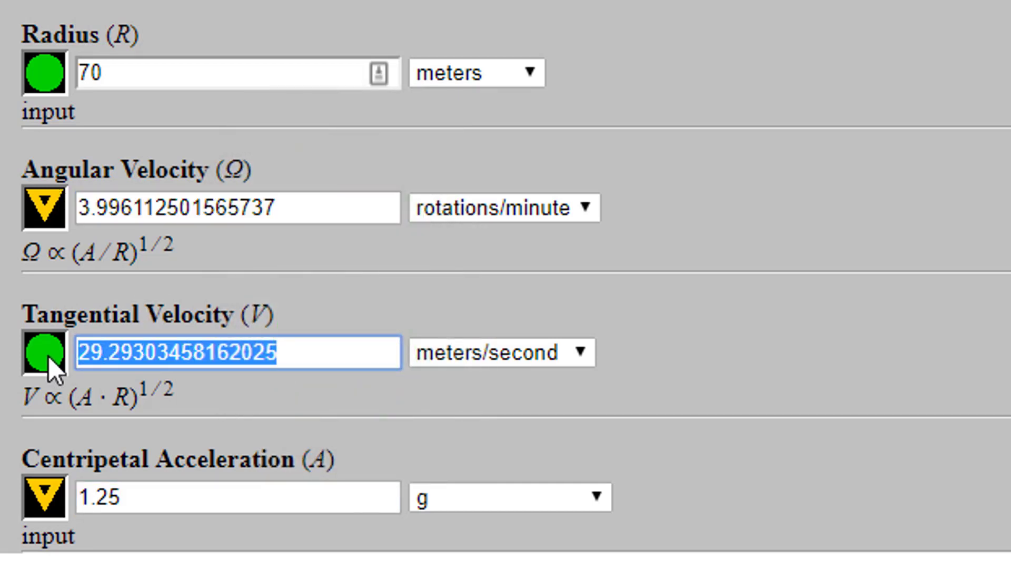
left_click_drag(336, 221, 42, 211)
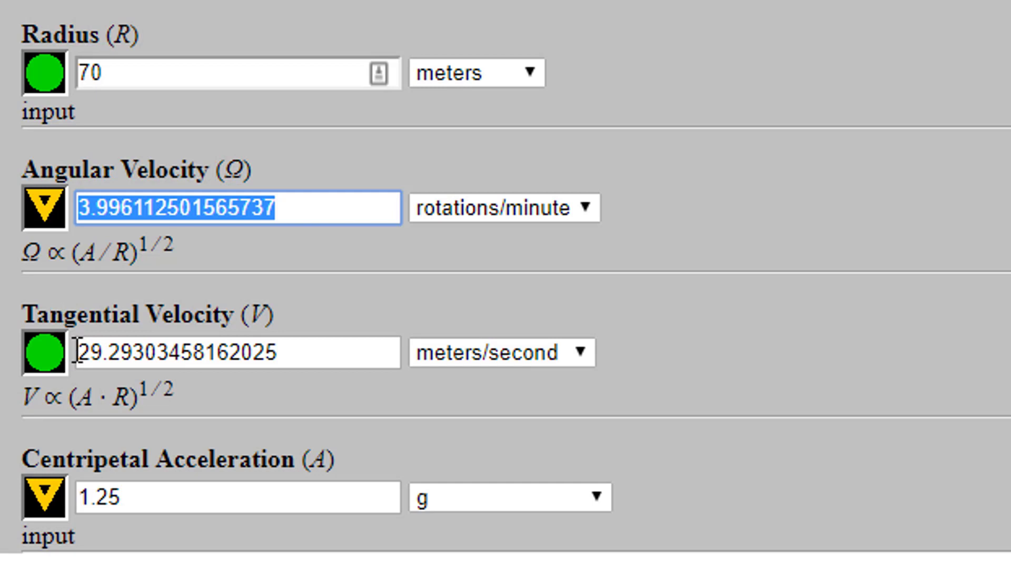
left_click(311, 209)
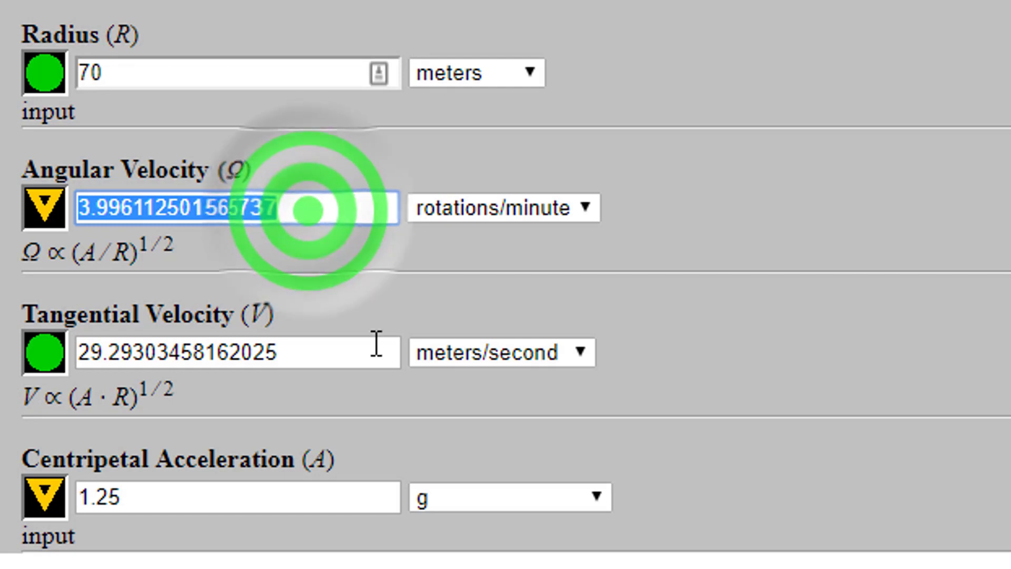
left_click(322, 349)
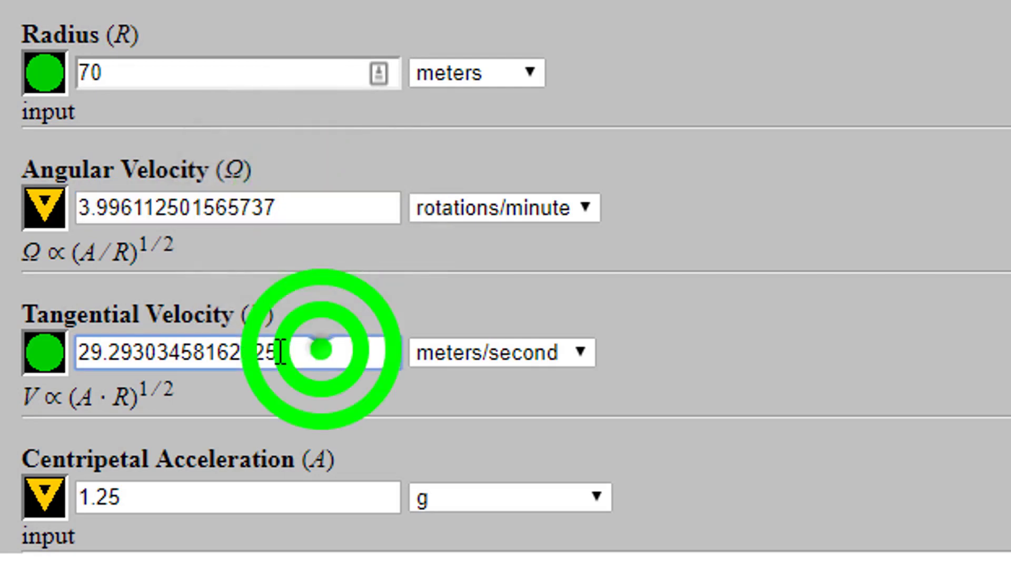
left_click(127, 82)
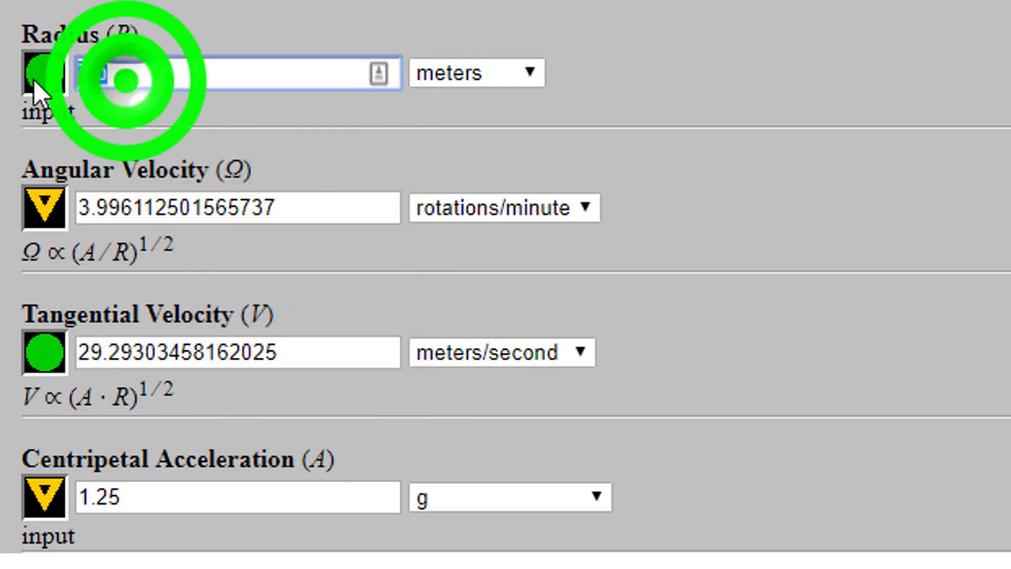
left_click(177, 500)
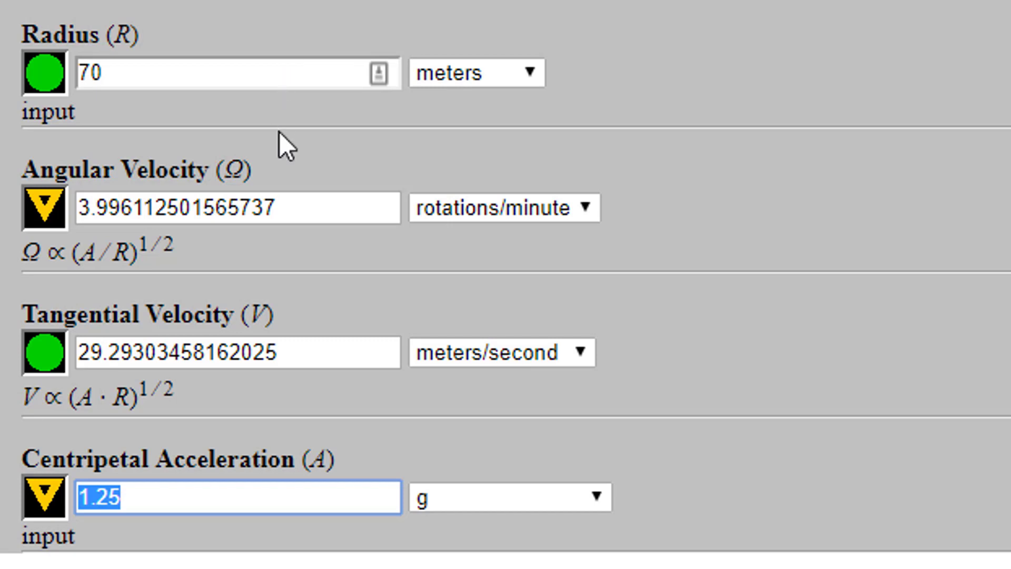
Step: Note the calculated angular velocity and tangential velocity for the 70 m radius in a Notepad document
key("super")
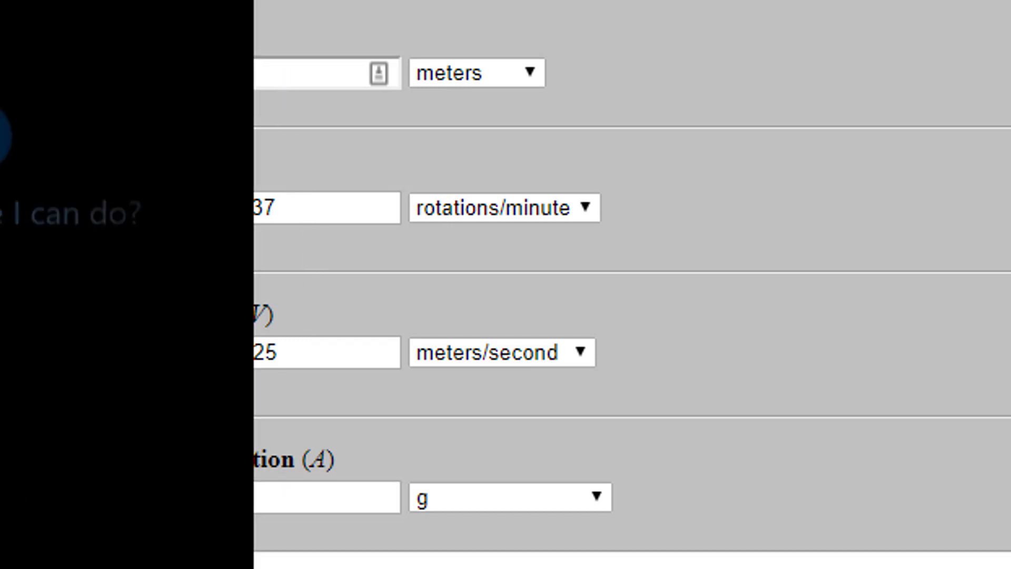
key("Escape")
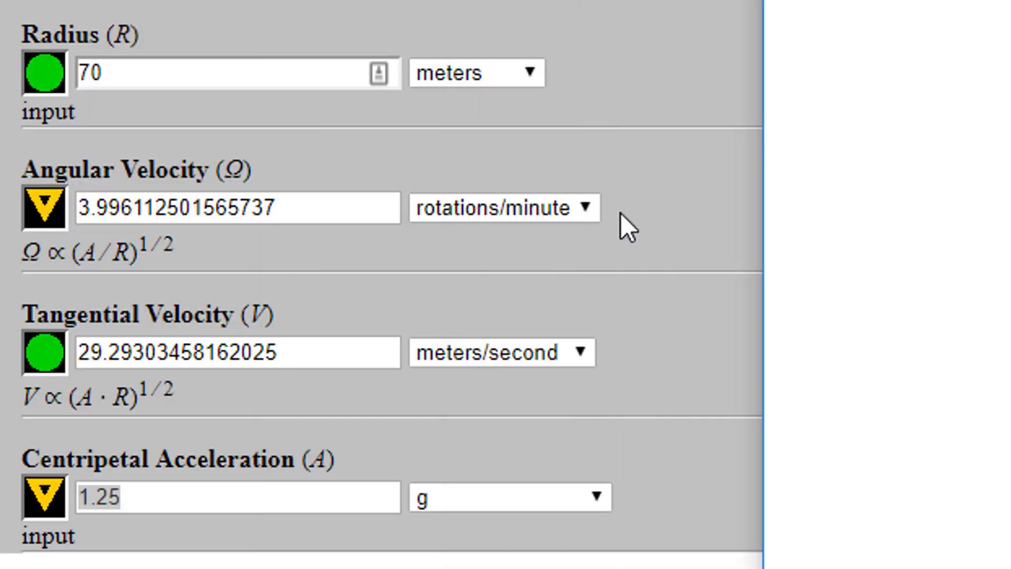
double_click(305, 208)
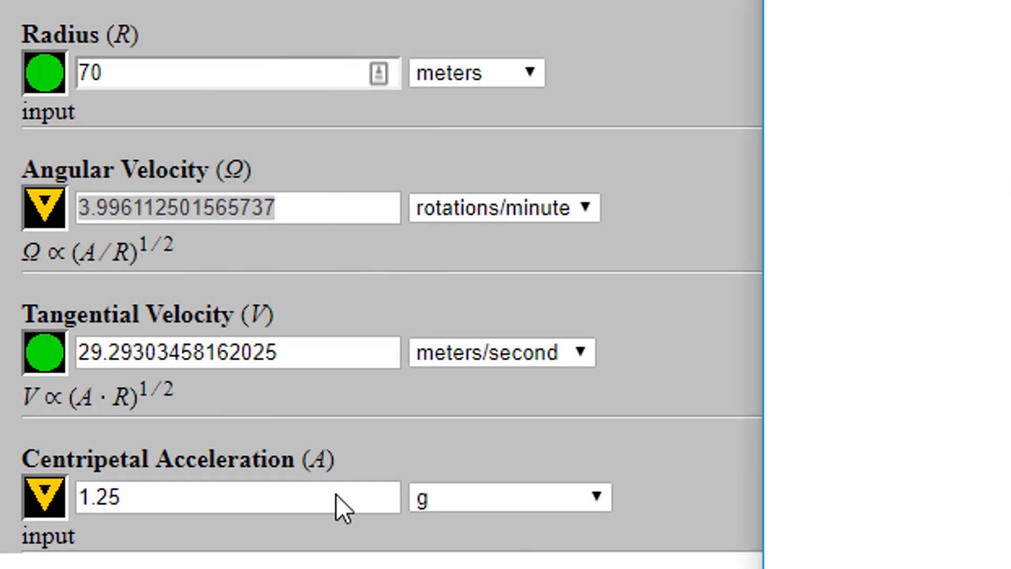
double_click(312, 351)
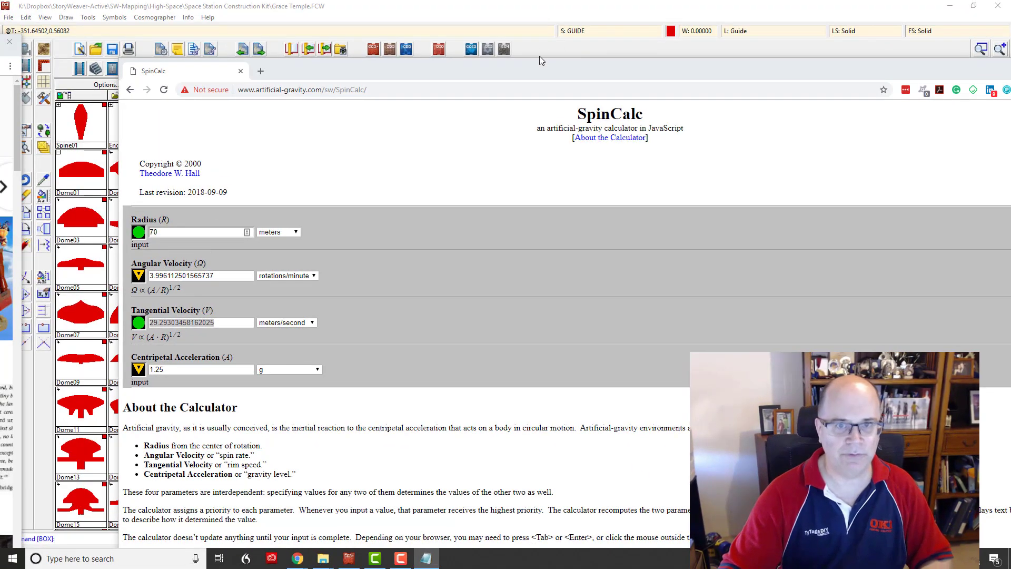
Step: Return to the drawing and place the text label 1.25g just outside the sphere, beside the red box
mouse_move(541, 67)
left_mouse_down()
mouse_move(0, 181)
mouse_move(0, 113)
left_mouse_up()
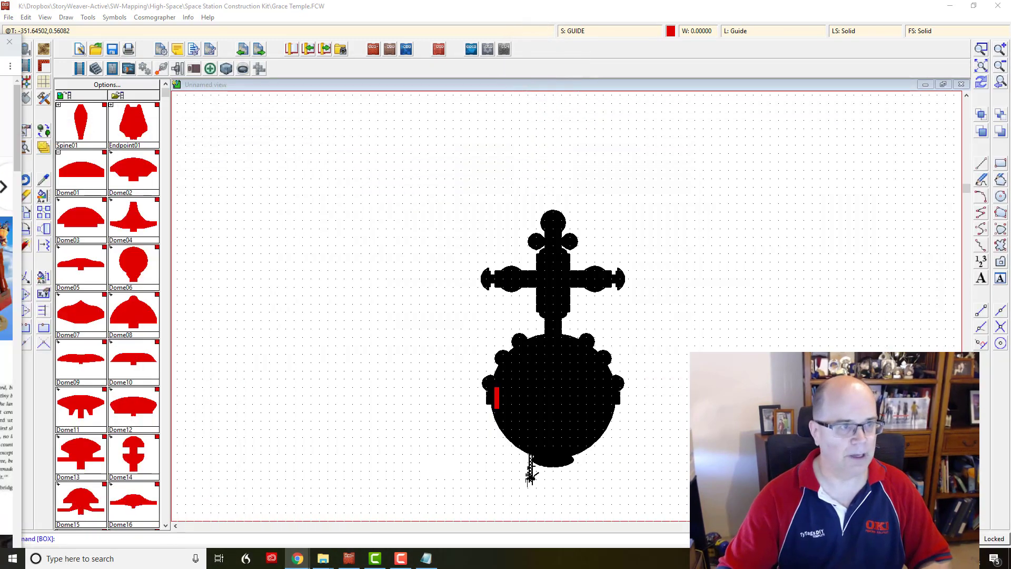
left_click(981, 261)
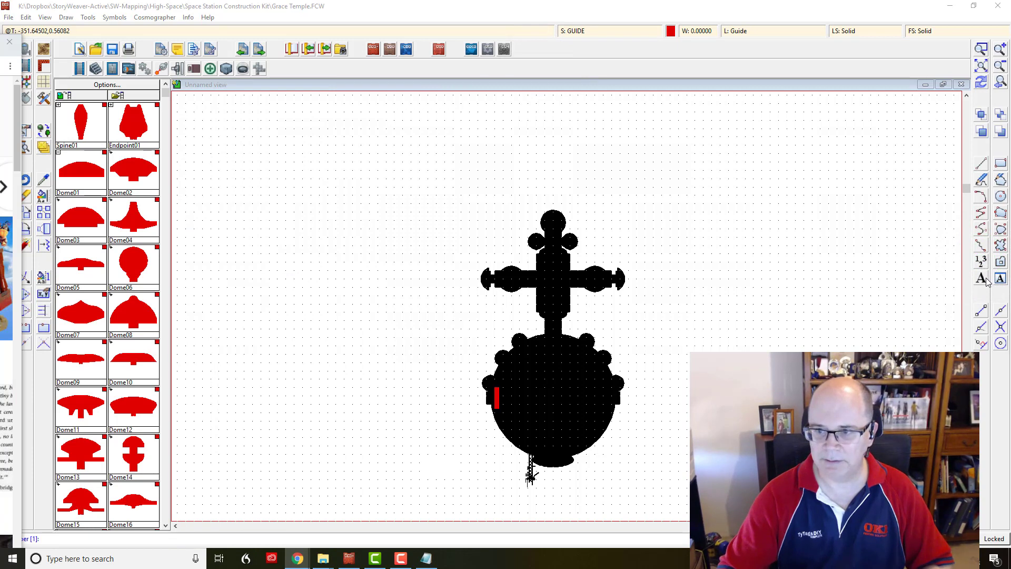
left_click(980, 278)
left_click(473, 398)
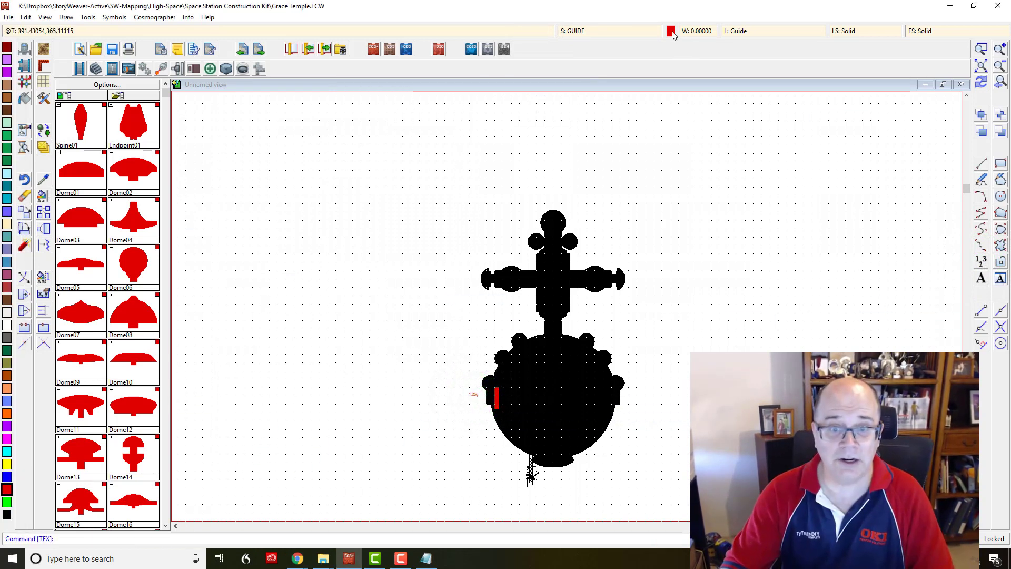
Step: Draw three narrow upright boxes in blue (color 53), stacked in a column slightly inward of the red box
left_click(671, 31)
left_click(452, 240)
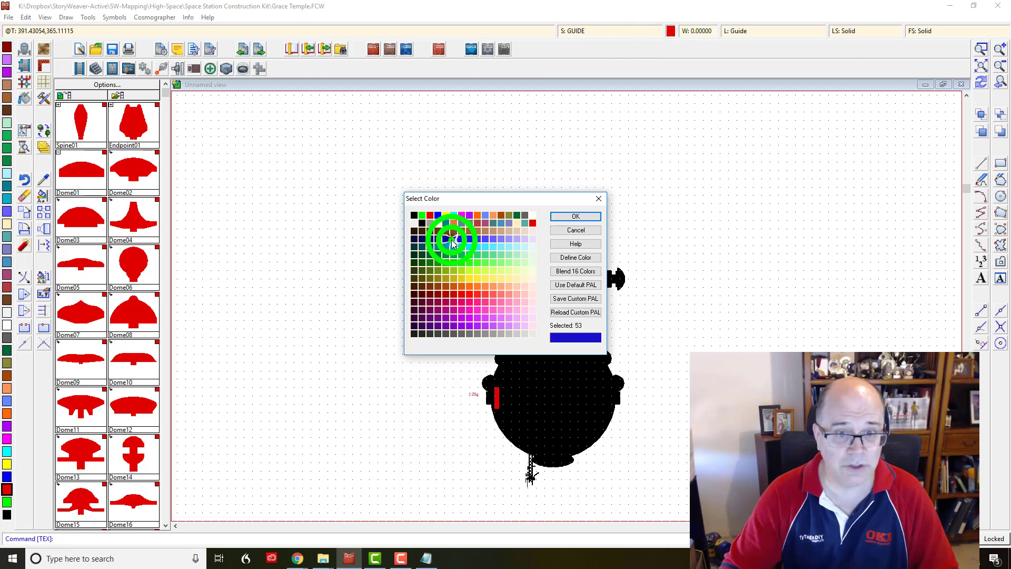
left_click(575, 216)
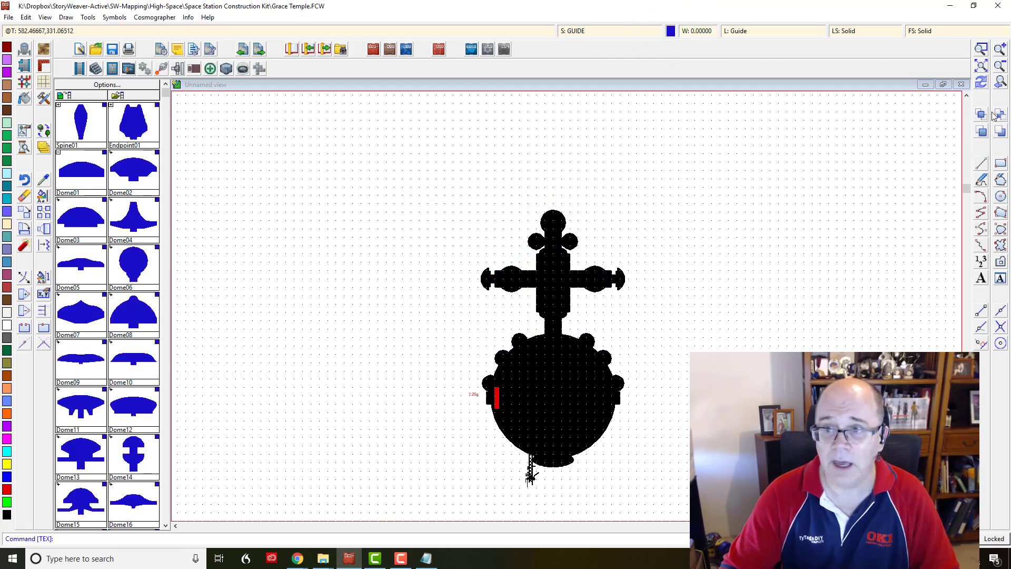
left_click(1000, 163)
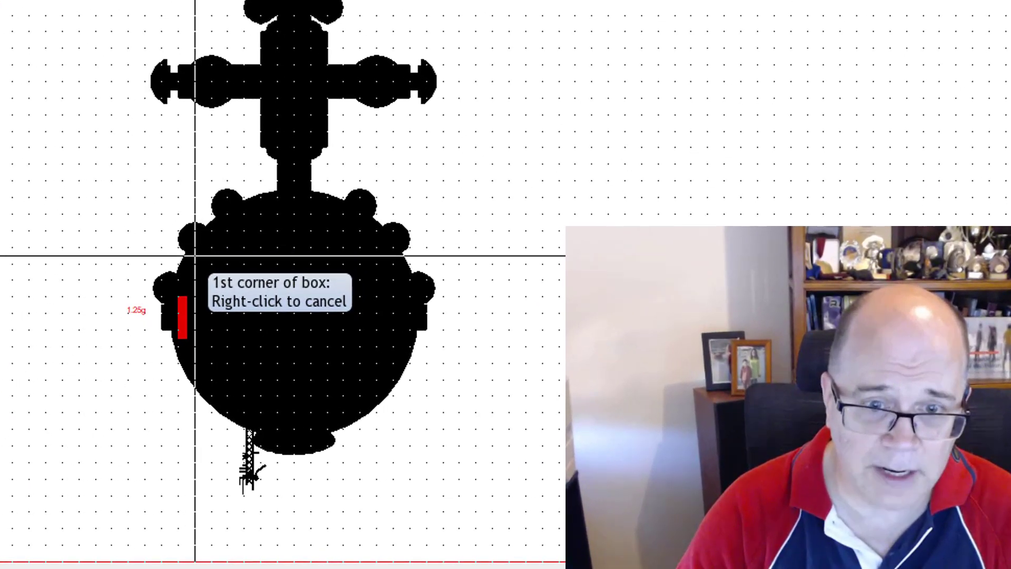
left_click(198, 256)
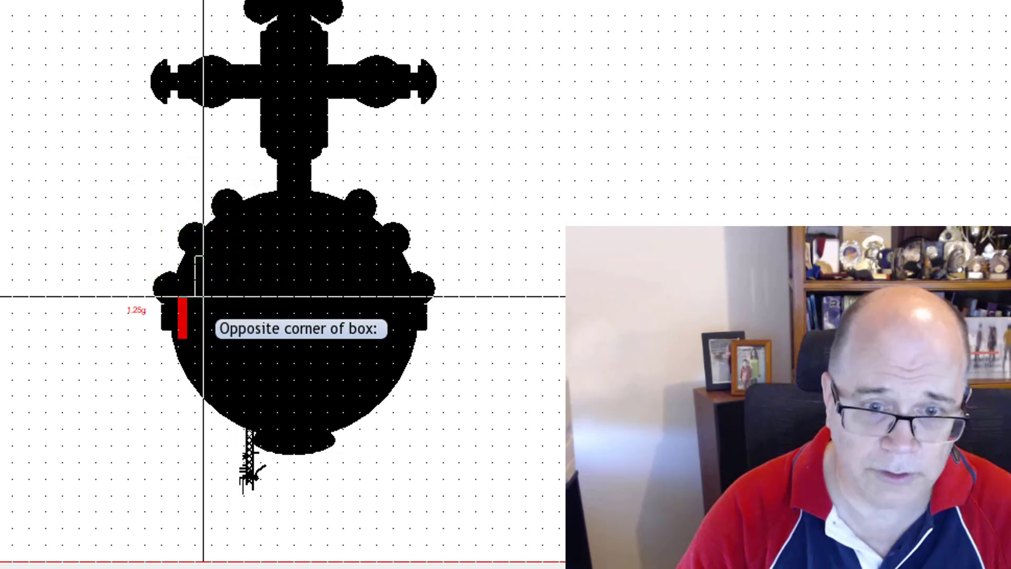
left_click(203, 296)
left_click(197, 305)
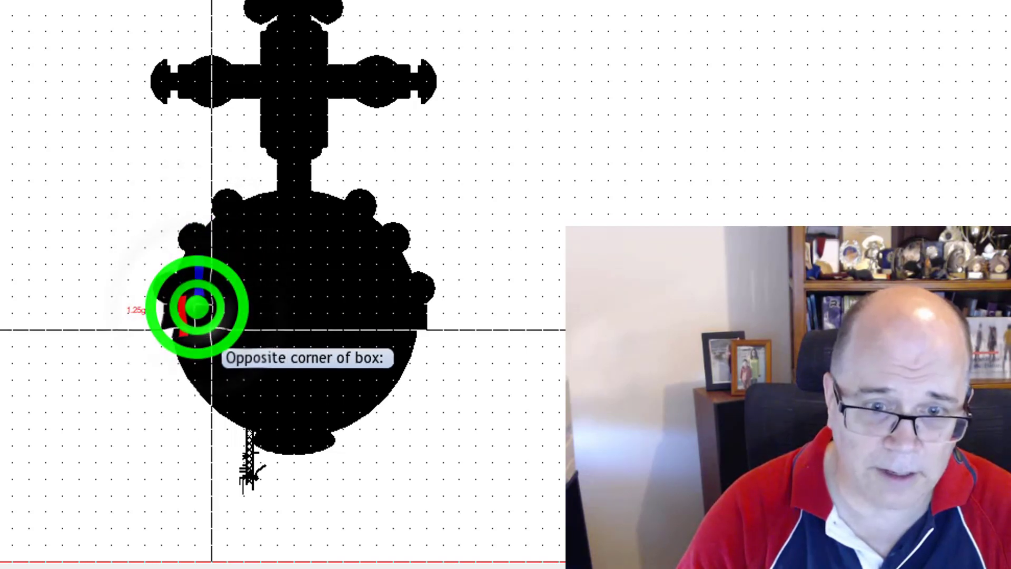
left_click(203, 331)
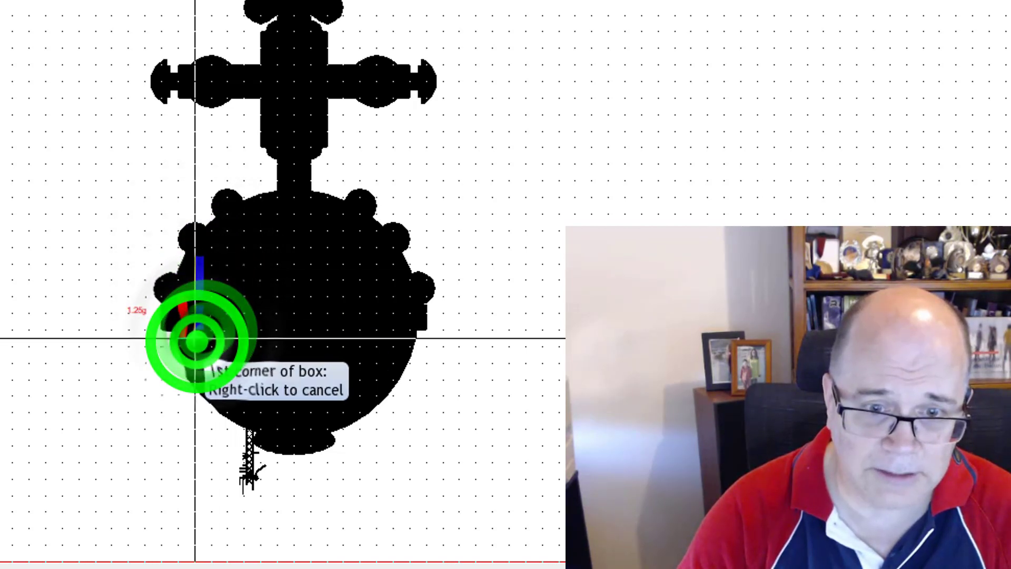
left_click(195, 339)
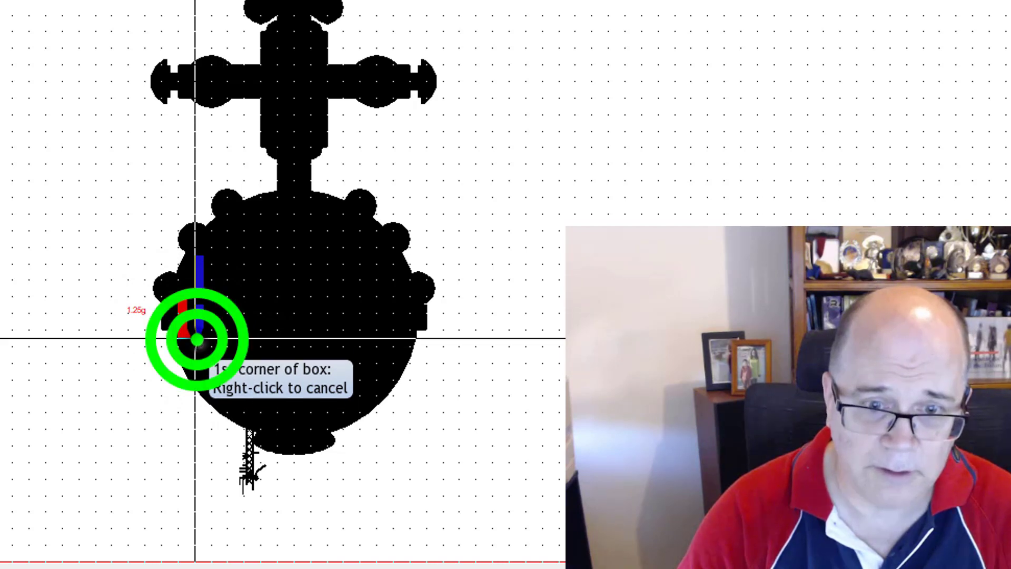
left_click(203, 372)
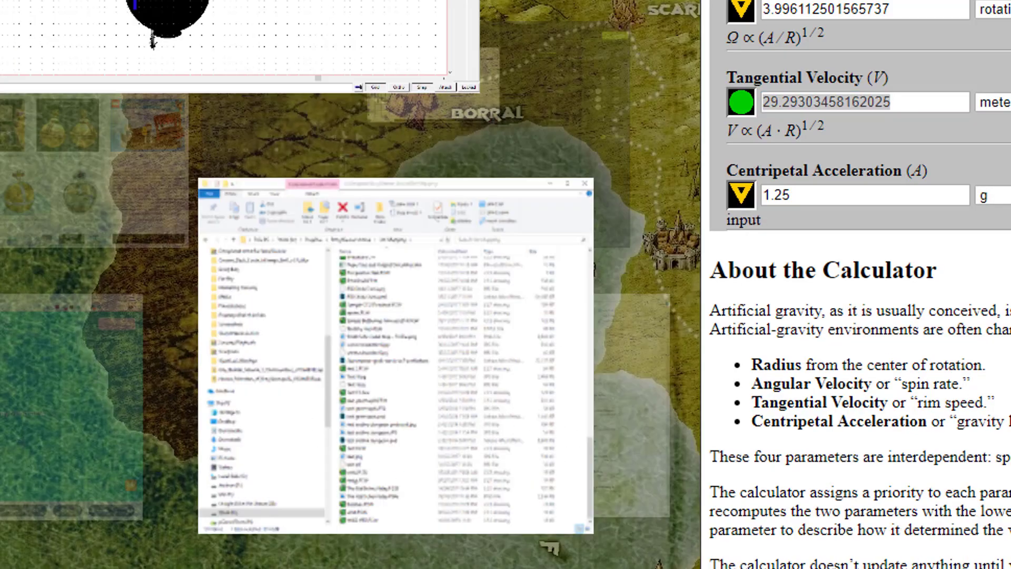
Step: Switch to SpinCalc and recalculate the spin for a radius of 60 meters
key("alt+Tab")
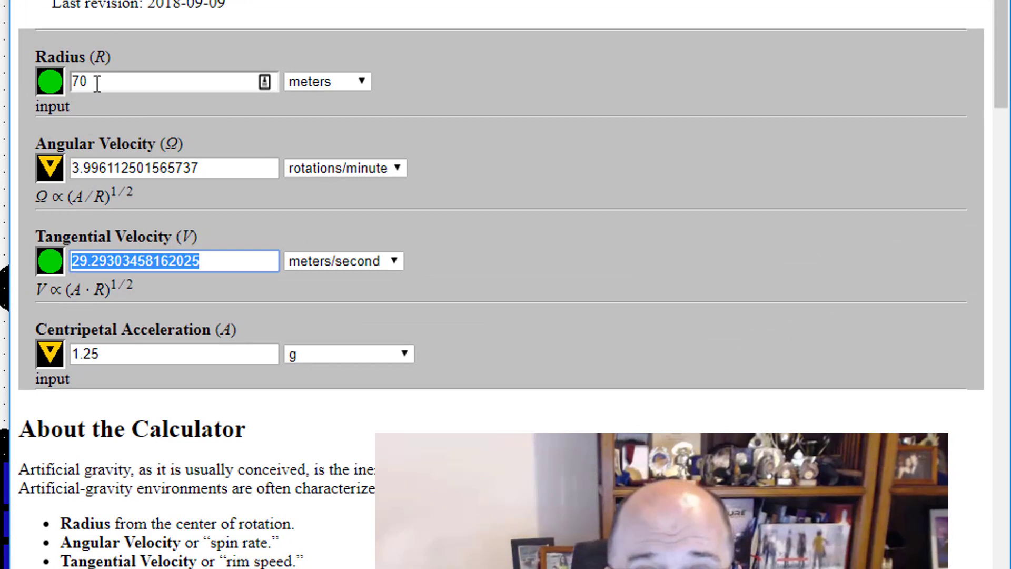
double_click(97, 83)
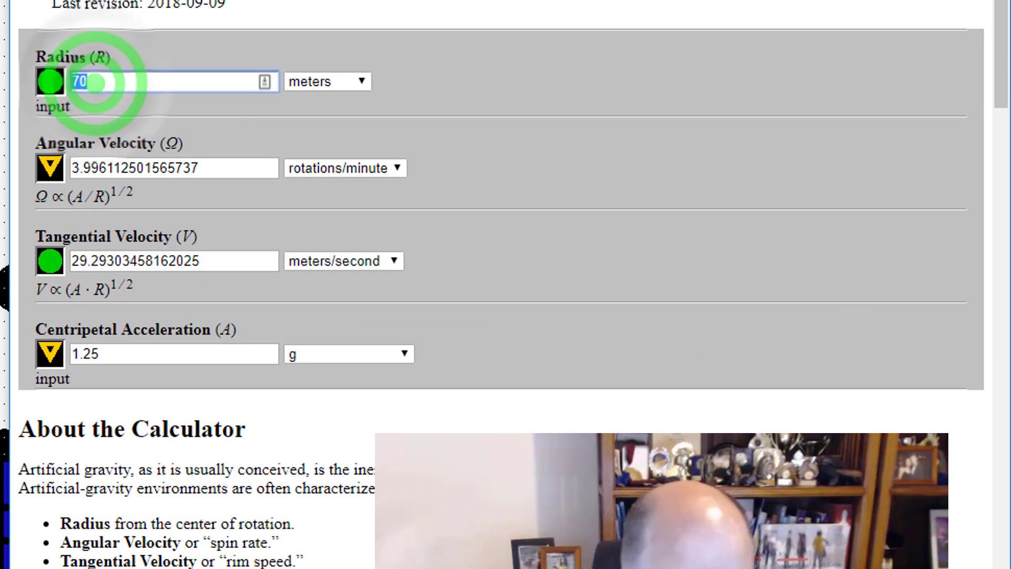
type("60")
key("Return")
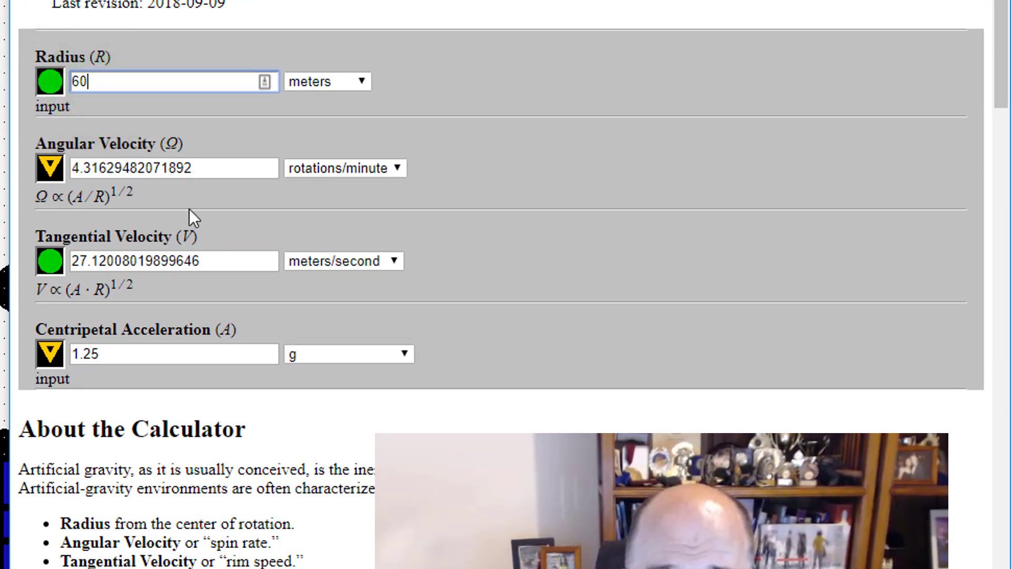
Step: Reuse the angular velocity noted in Notepad, 3.996112501565737 rotations/minute, to recalculate the centripetal acceleration at the 60 m radius
double_click(210, 168)
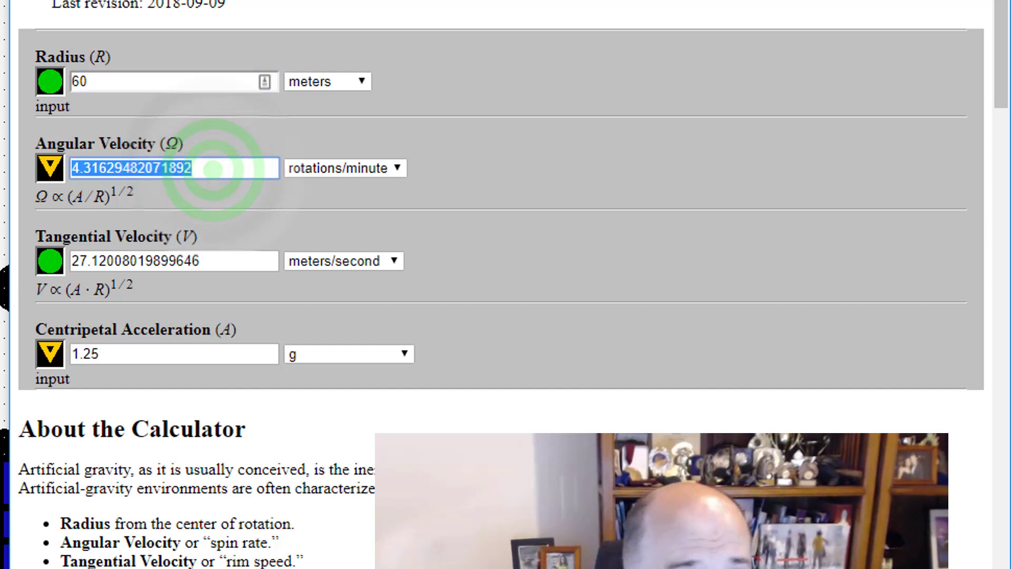
key("alt+Tab")
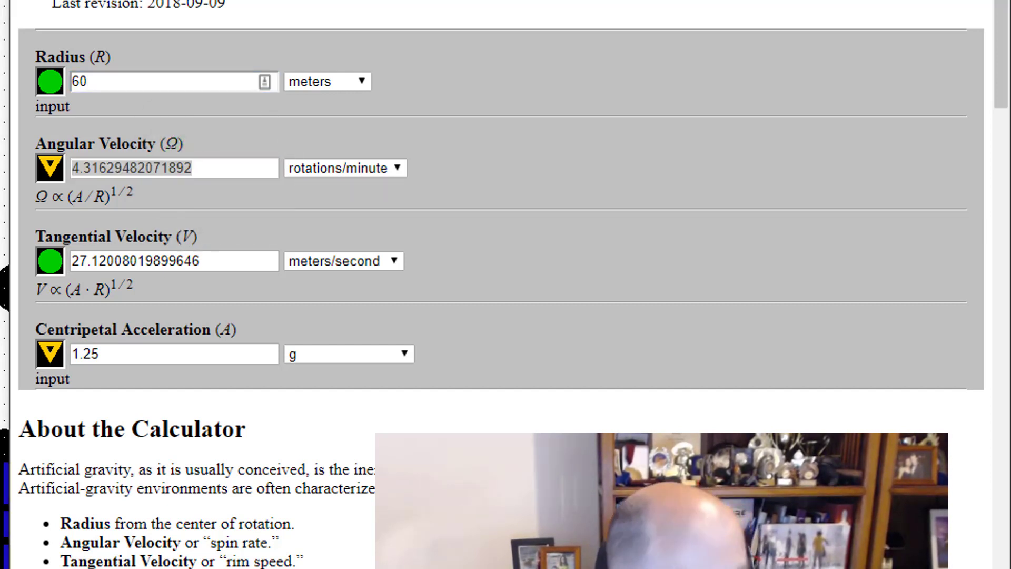
double_click(199, 168)
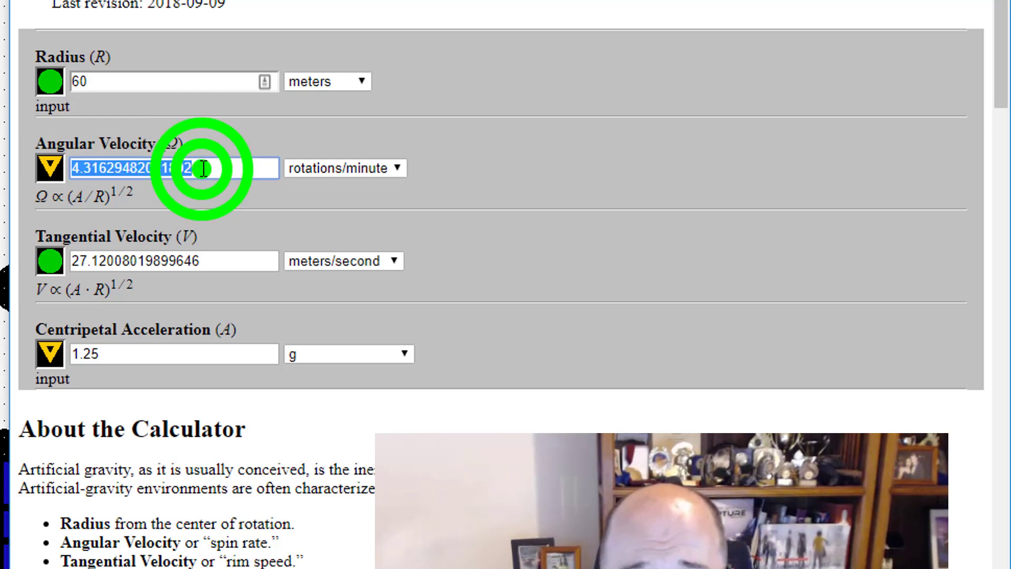
double_click(153, 169)
left_click(227, 170)
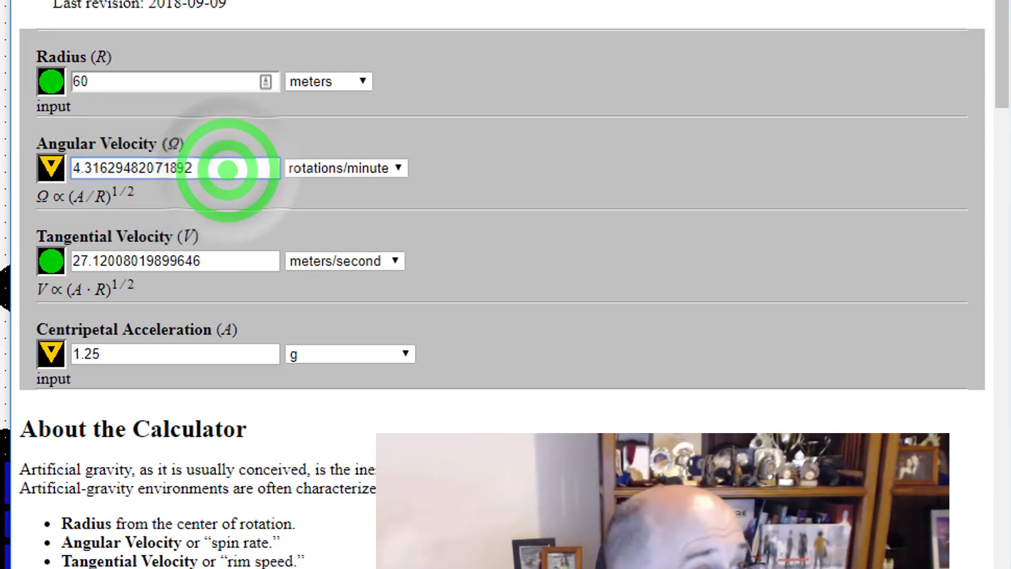
key("alt+Tab")
left_click(779, 61)
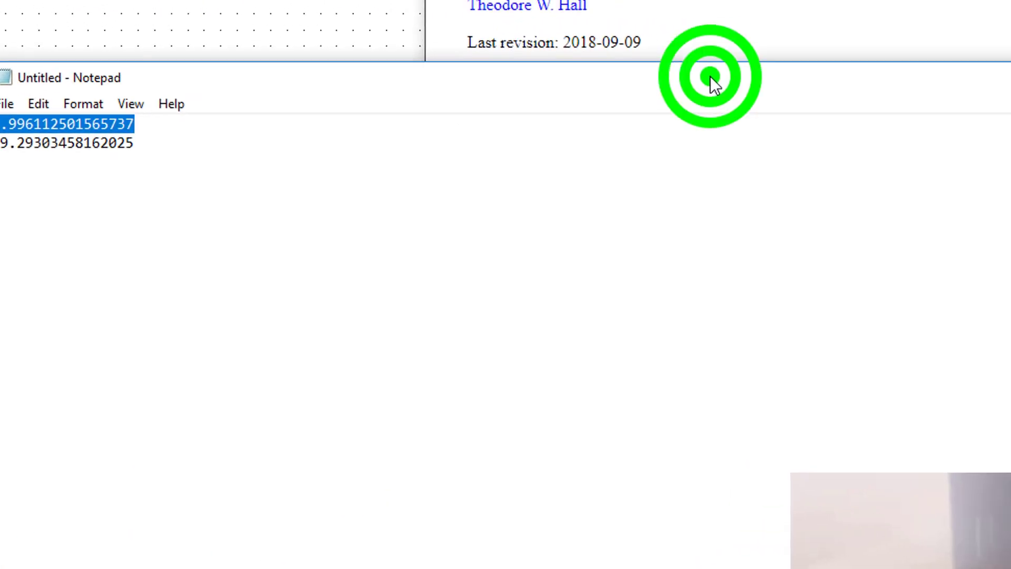
left_click(724, 194)
double_click(209, 308)
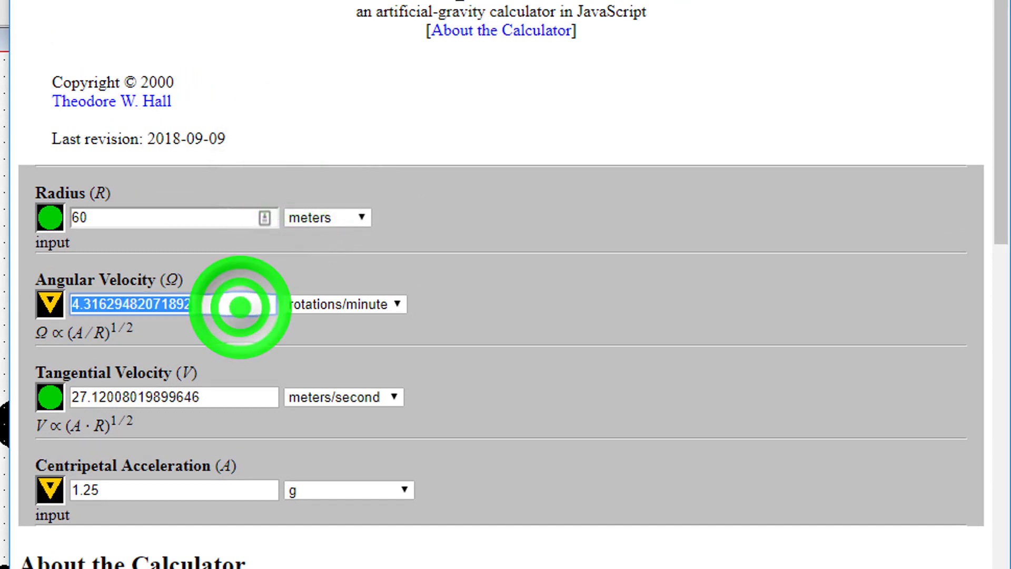
type("3.996112501565737")
key("Return")
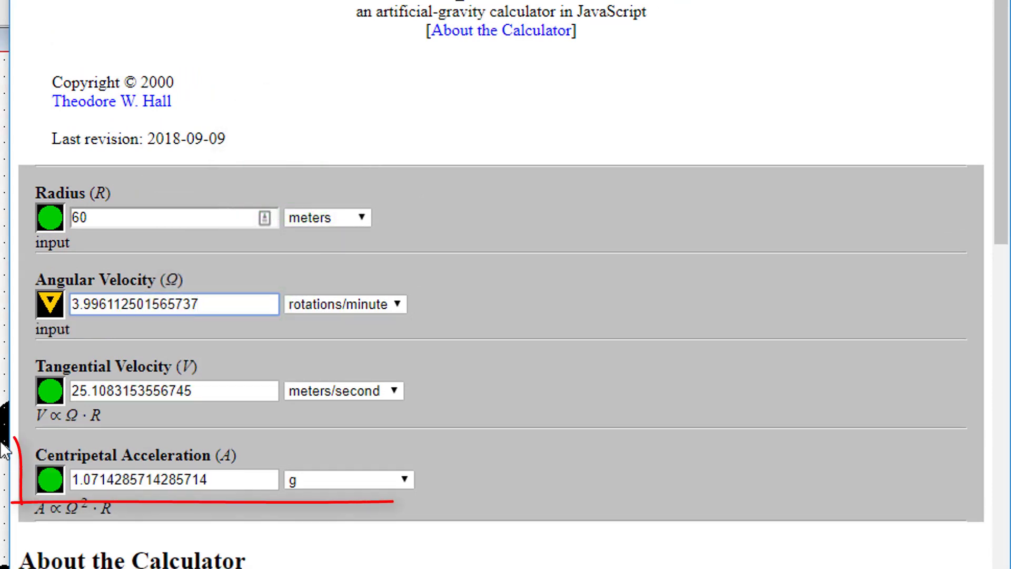
double_click(238, 478)
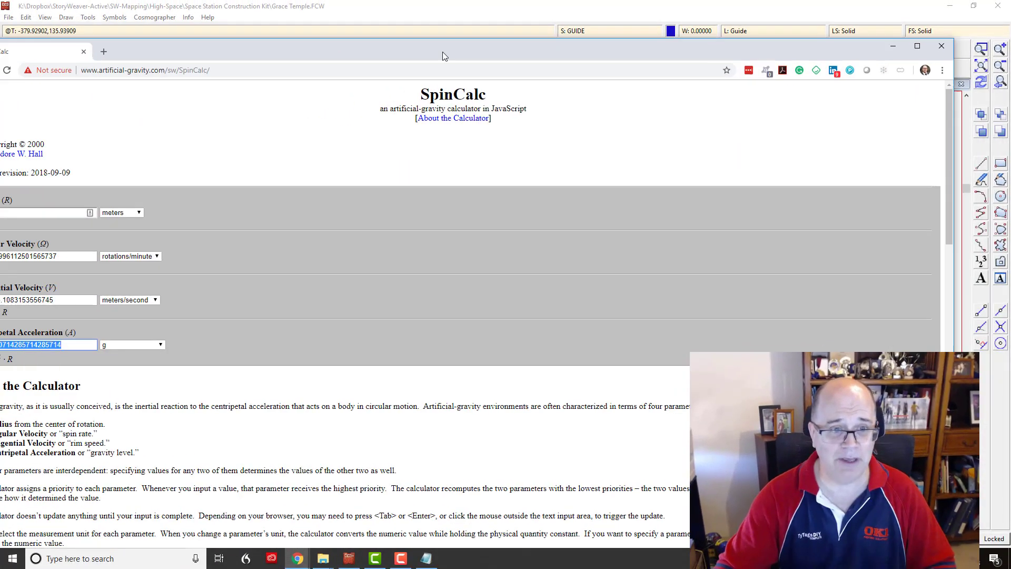
Step: Return to the drawing and place the blue text label 1.01g outside the sphere, beside the uppermost blue box
mouse_move(443, 52)
left_mouse_down()
mouse_move(202, 189)
mouse_move(0, 108)
mouse_move(0, 31)
left_mouse_up()
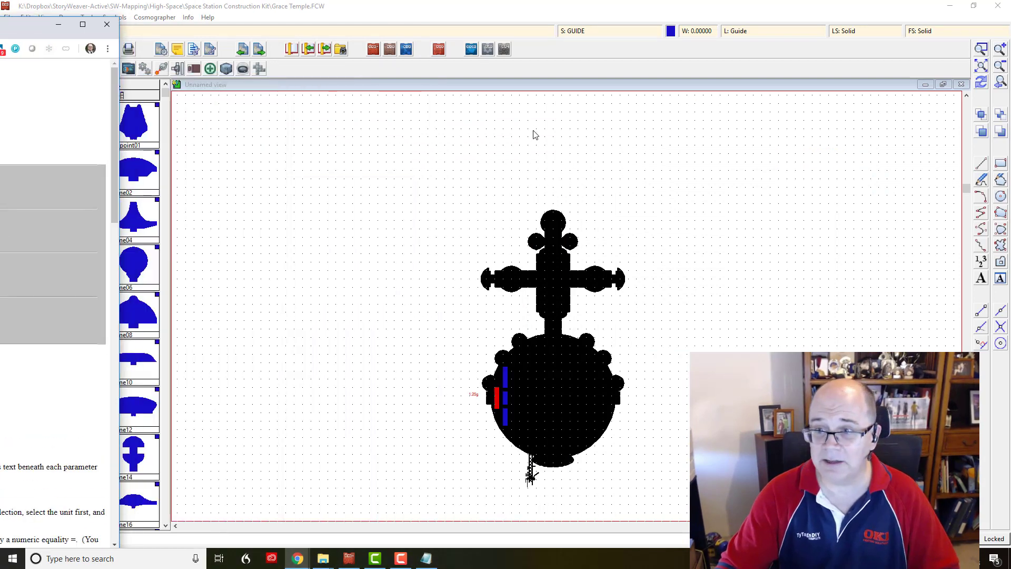
left_click(982, 279)
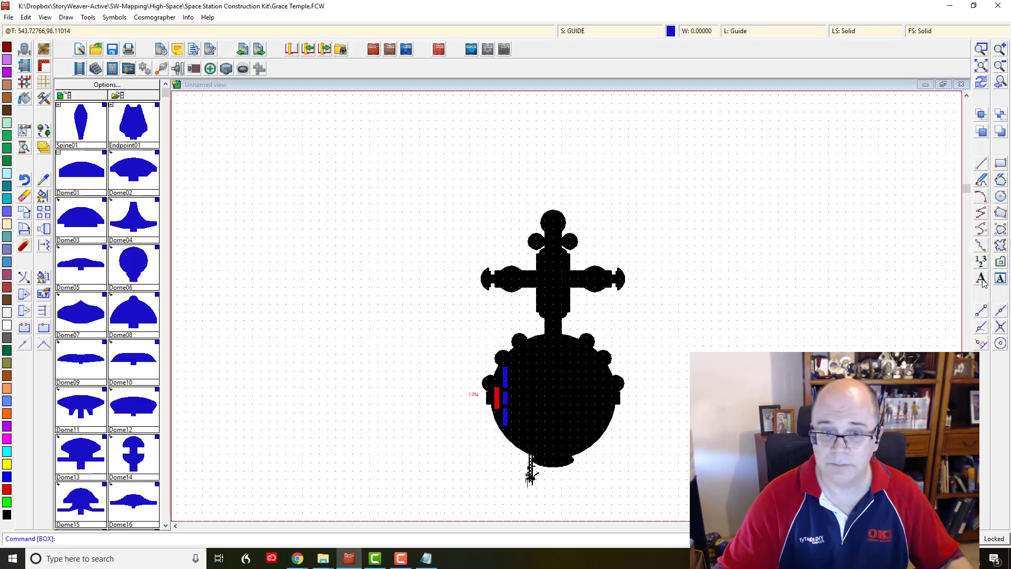
left_click(982, 279)
type("1.")
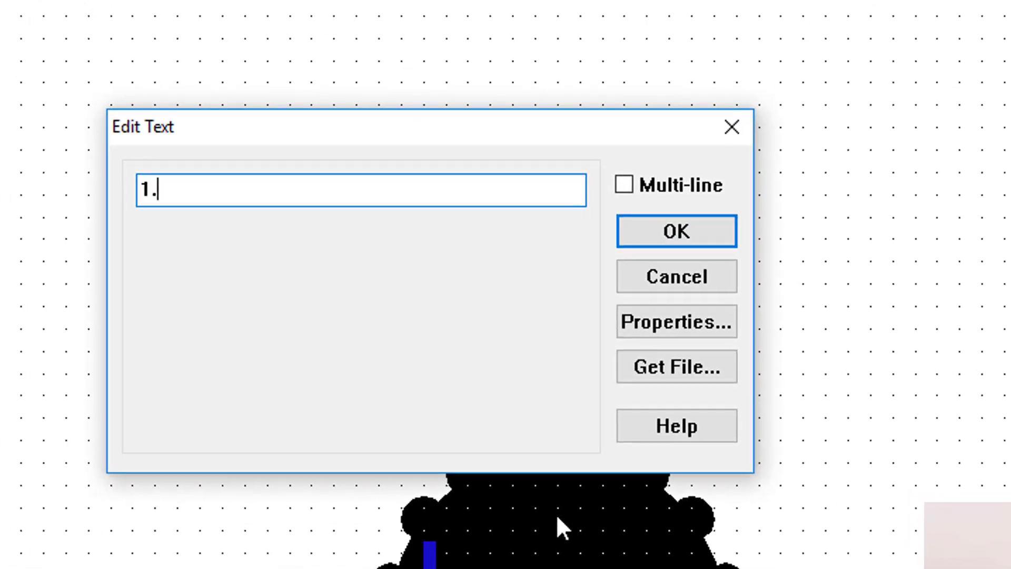
type("01g")
key("Return")
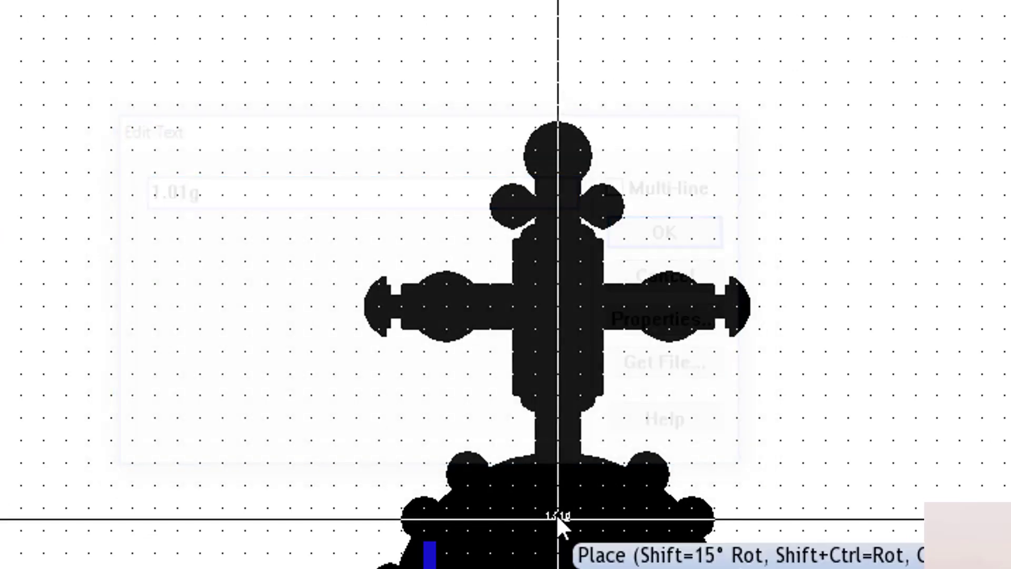
left_click(477, 372)
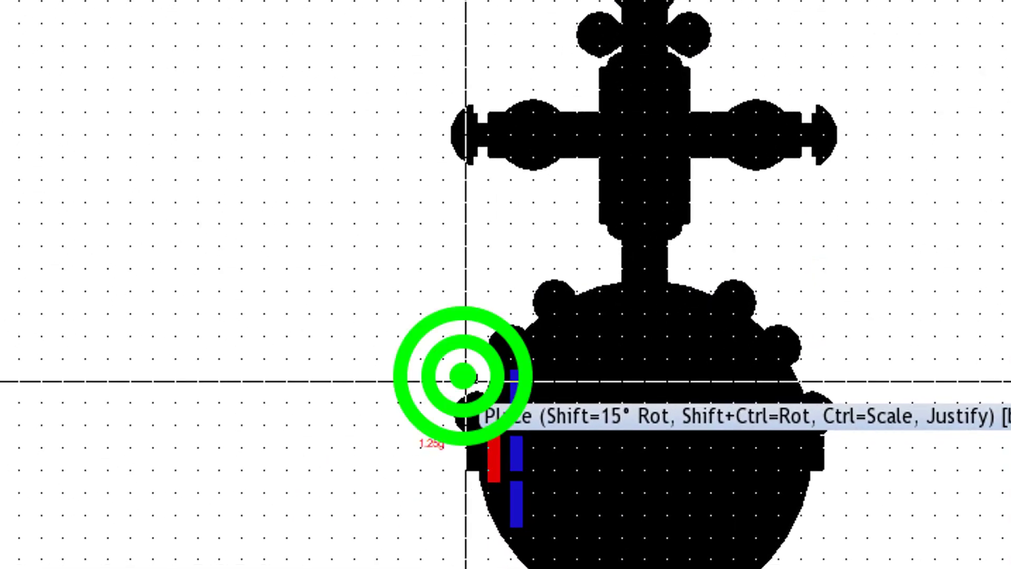
Step: Draw three narrow upright boxes in yellow (color 4), stacked in a column inward of the blue boxes
left_click(351, 172)
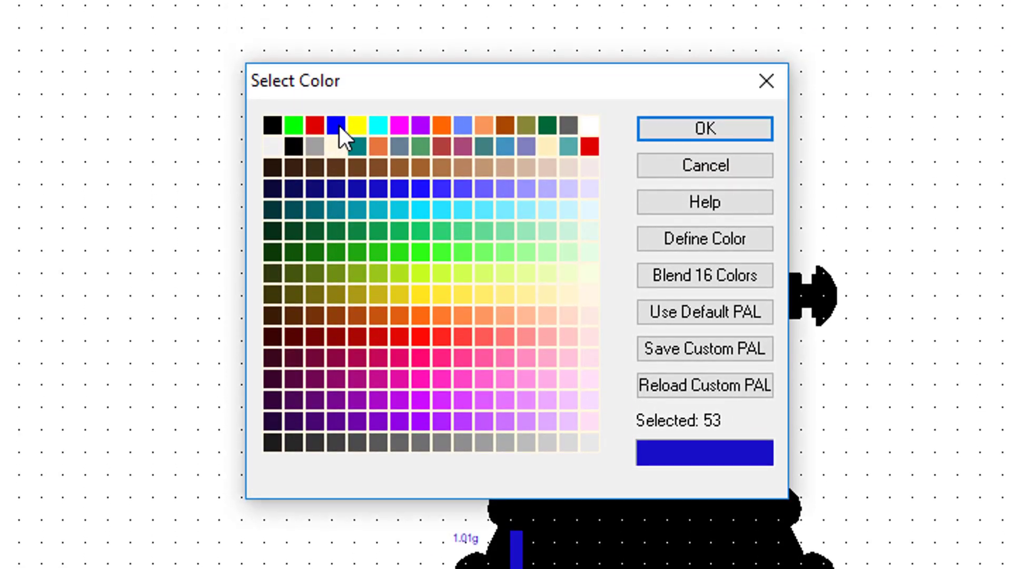
left_click(360, 124)
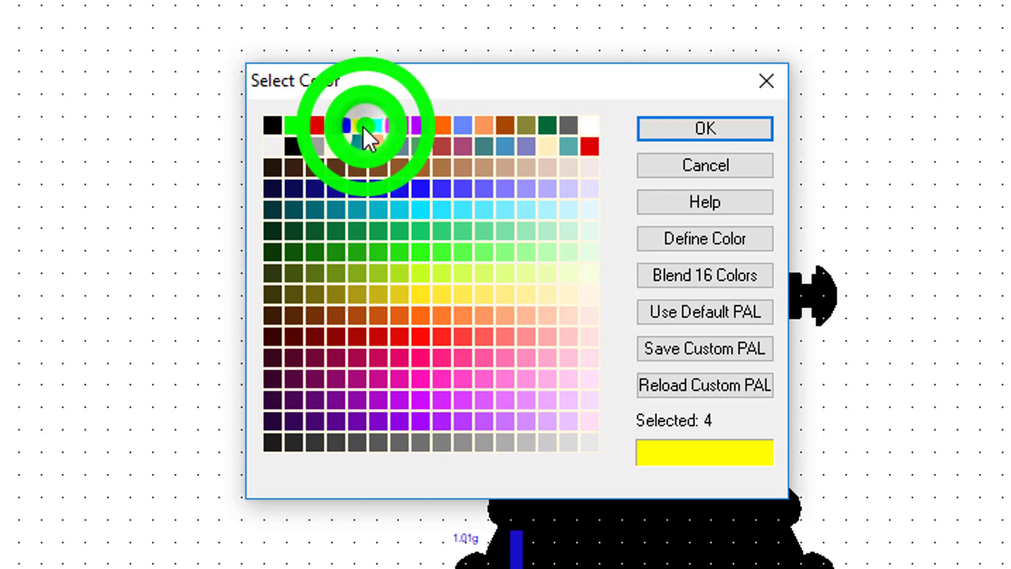
left_click(719, 121)
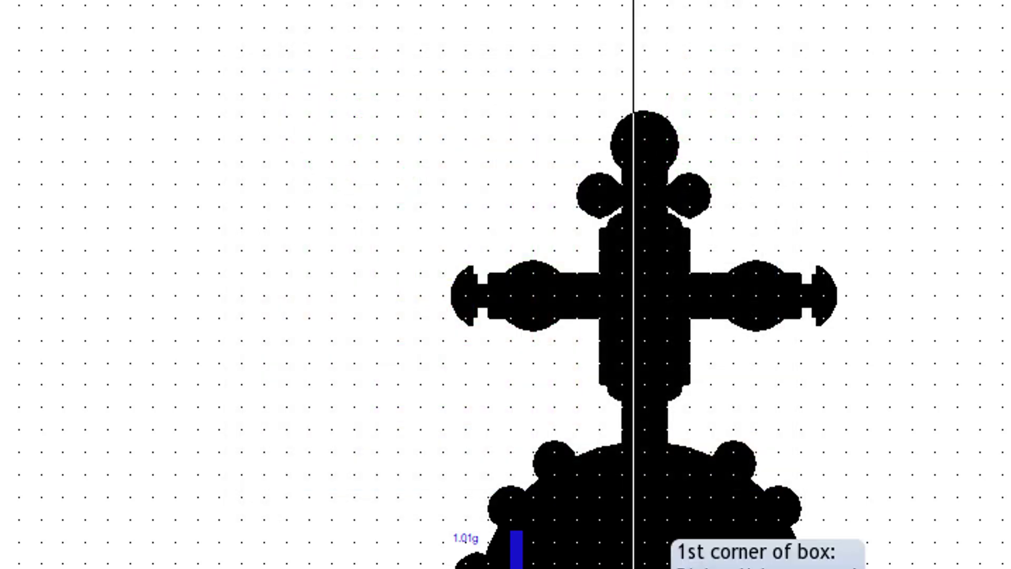
left_click(586, 304)
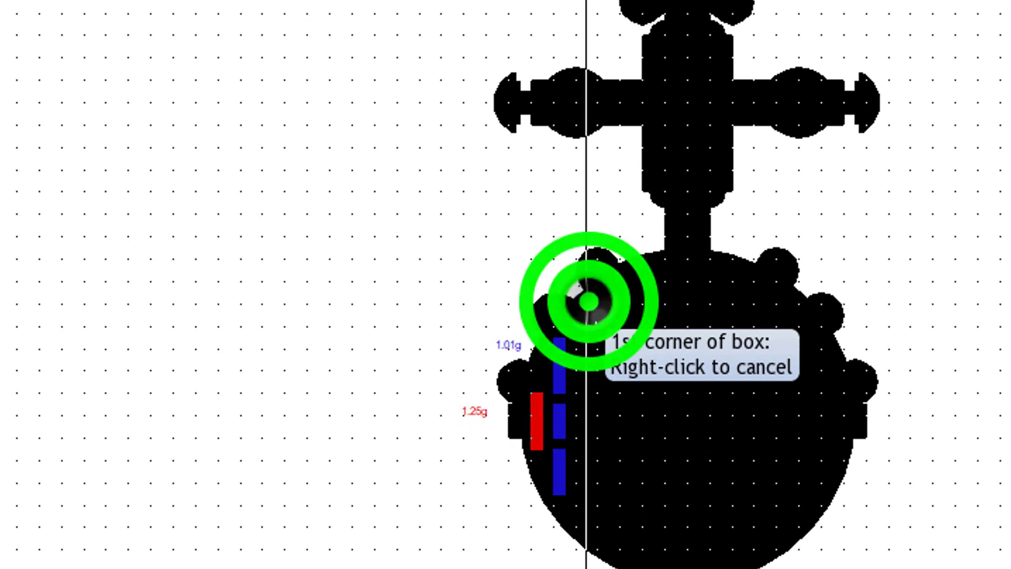
left_click(598, 393)
left_click(584, 436)
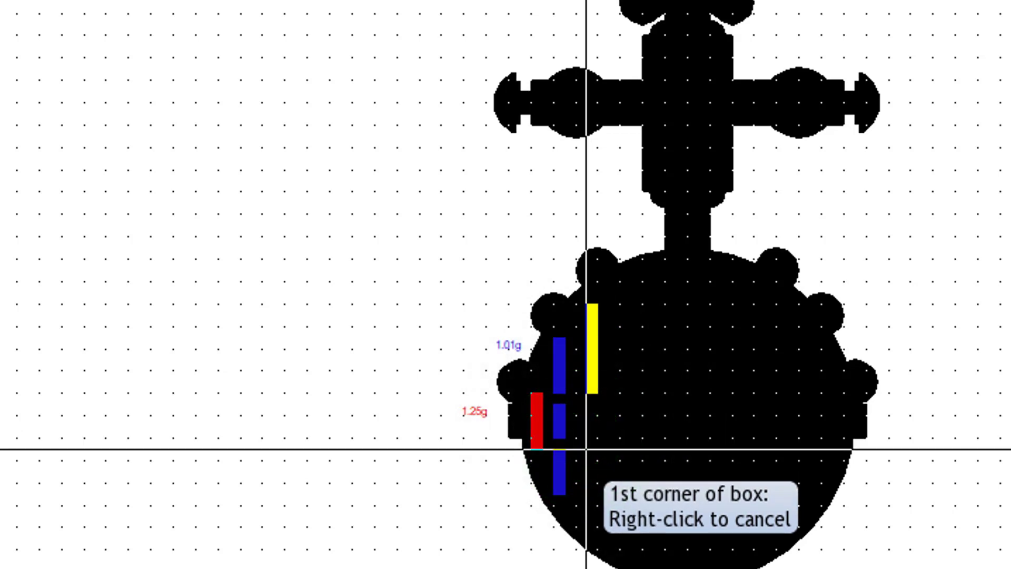
left_click(587, 453)
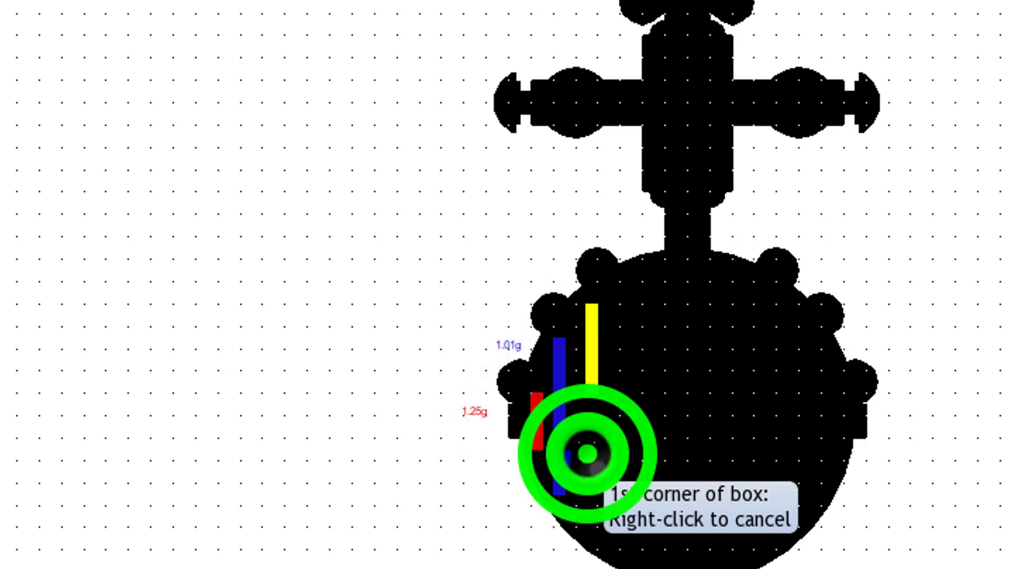
left_click(597, 526)
left_click(586, 411)
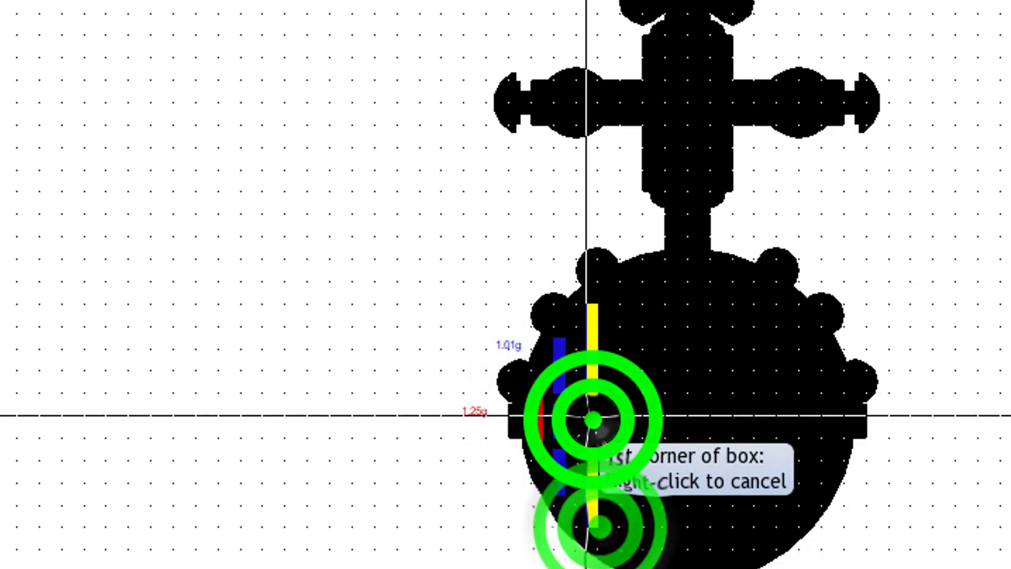
left_click(603, 437)
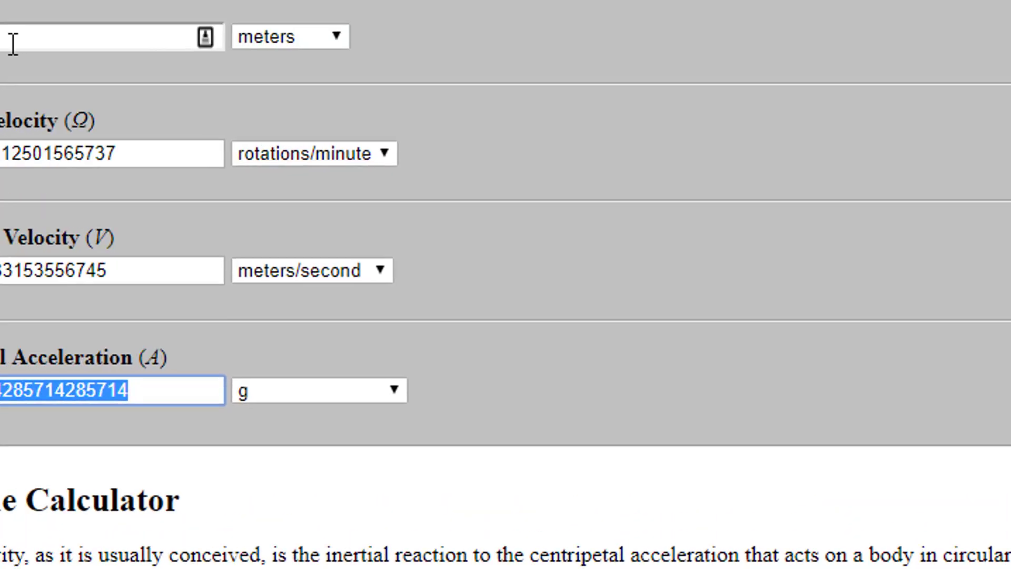
Step: Switch to SpinCalc and recalculate the centripetal acceleration for a radius of 50 meters
left_click(151, 144)
type("50")
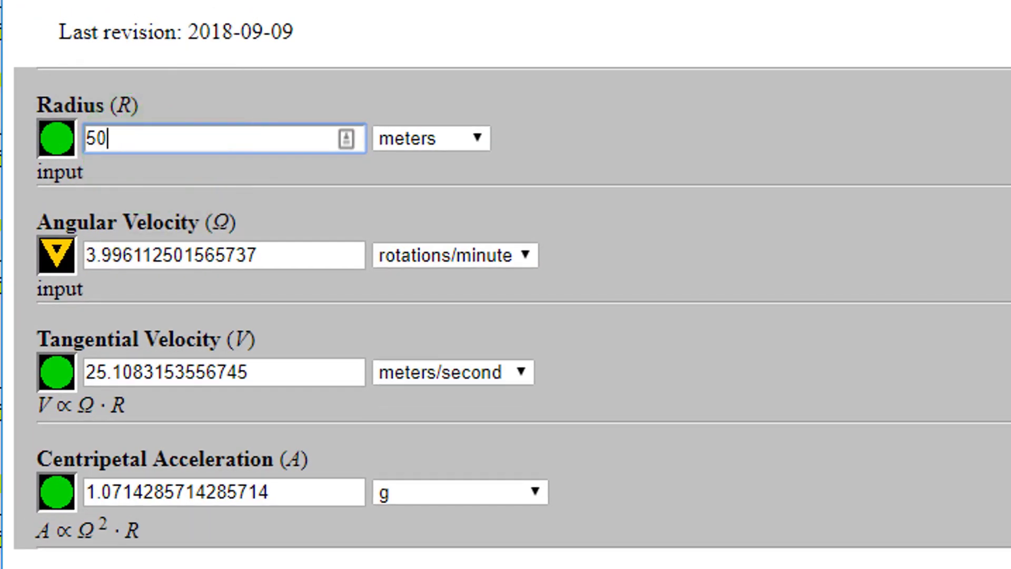
key("Tab")
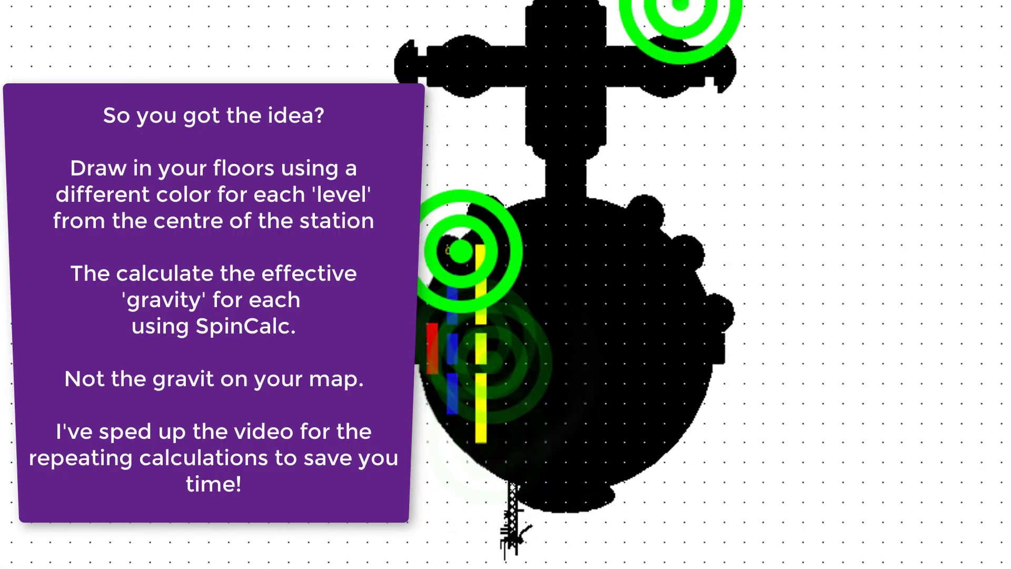
Step: Draw one tall green box inward of the yellow column and place its calculated gravity label at the box's upper end
left_click(527, 345)
left_click(534, 447)
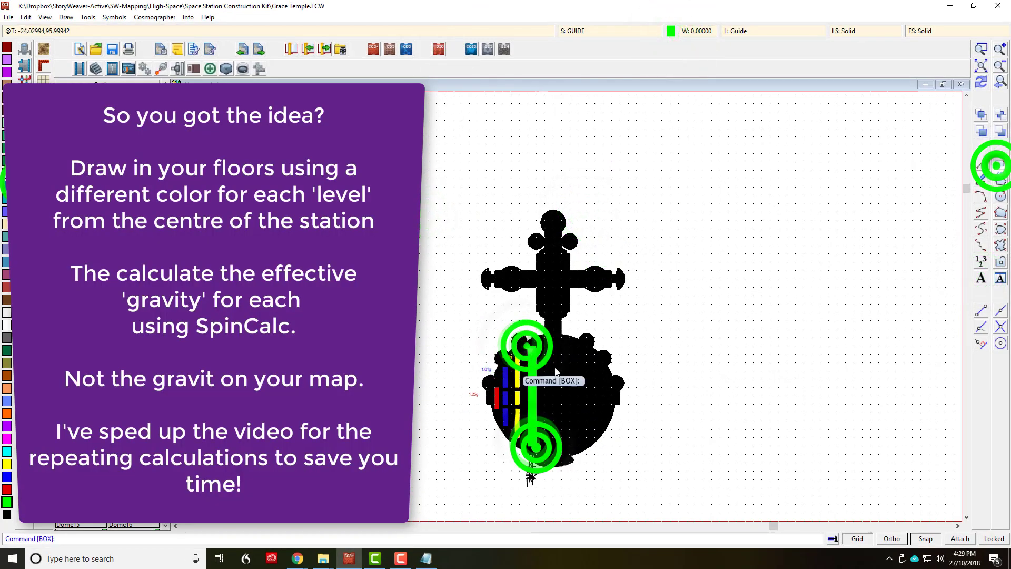
left_click(379, 89)
left_click(978, 275)
left_click(533, 345)
Step: Draw three upright brown boxes stacked in a column just inward of the tall green box
left_click(670, 30)
left_click(454, 231)
left_click(573, 214)
left_click(1001, 165)
left_click(546, 395)
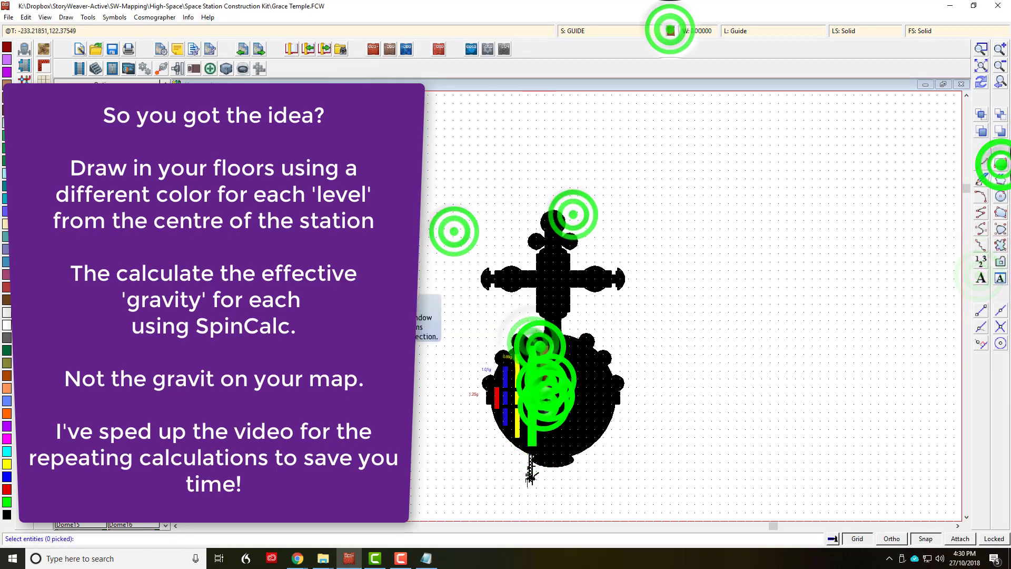
Step: Calculate the brown column's gravity in SpinCalc, then return to the drawing and place the label 0.26g above that column
key("alt+Tab")
left_click(408, 553)
left_click(354, 65)
left_click(349, 554)
left_click(978, 278)
type("0.26g")
left_click(545, 339)
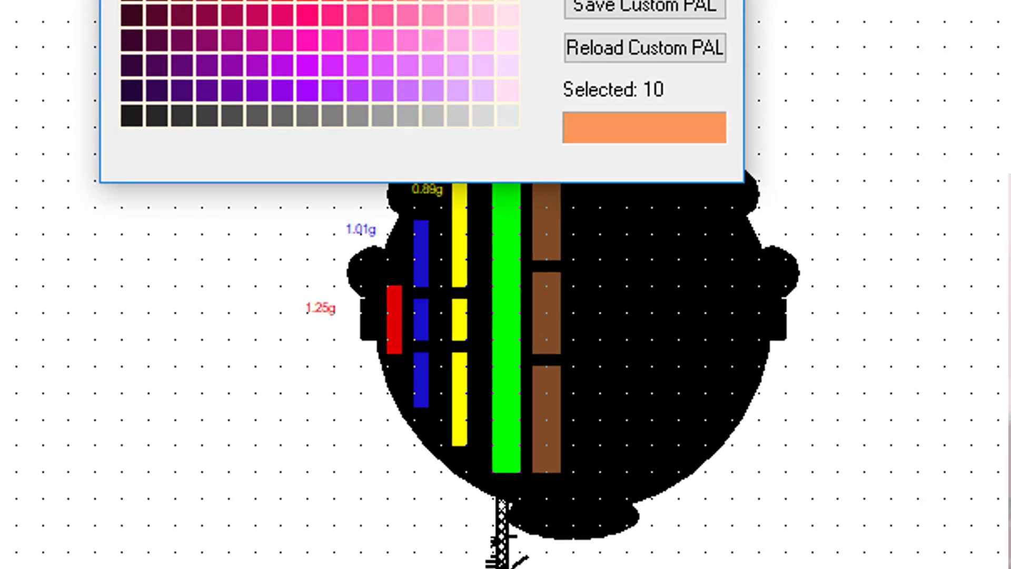
Step: Draw three orange (color 10) circles on the sphere's central axis, a larger one at the centre with smaller ones above and below
left_click(630, 36)
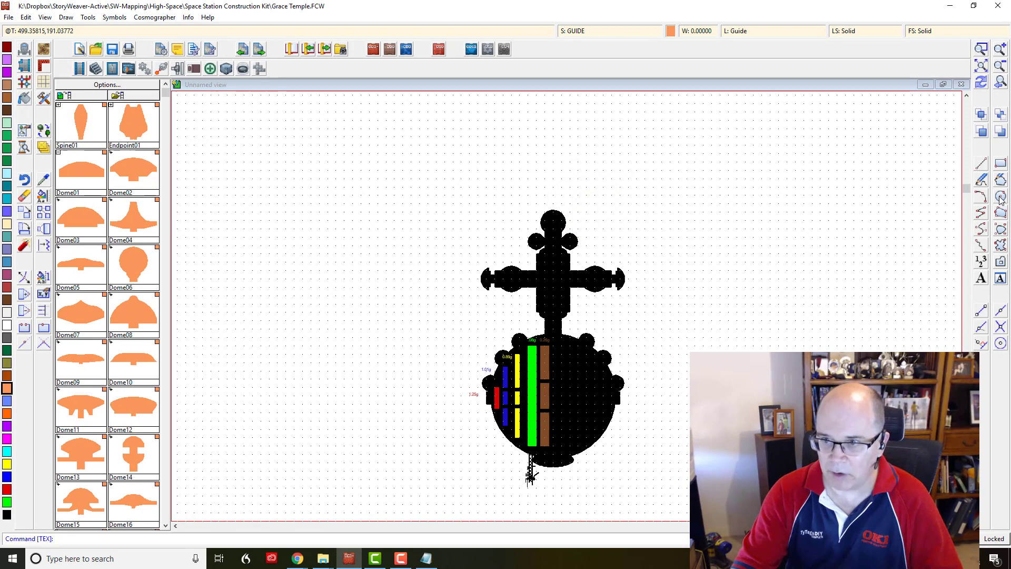
left_click(1001, 198)
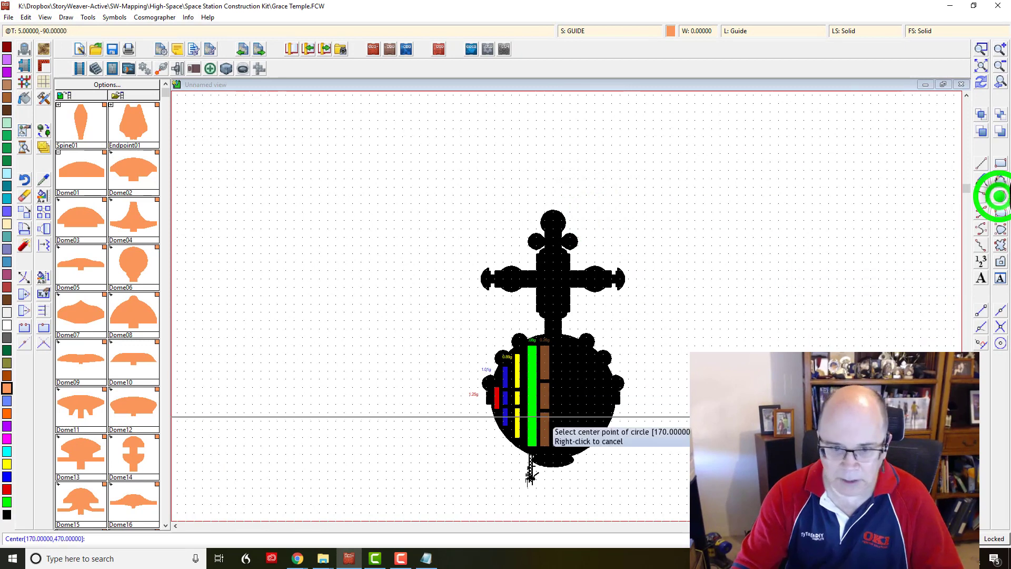
left_click(553, 399)
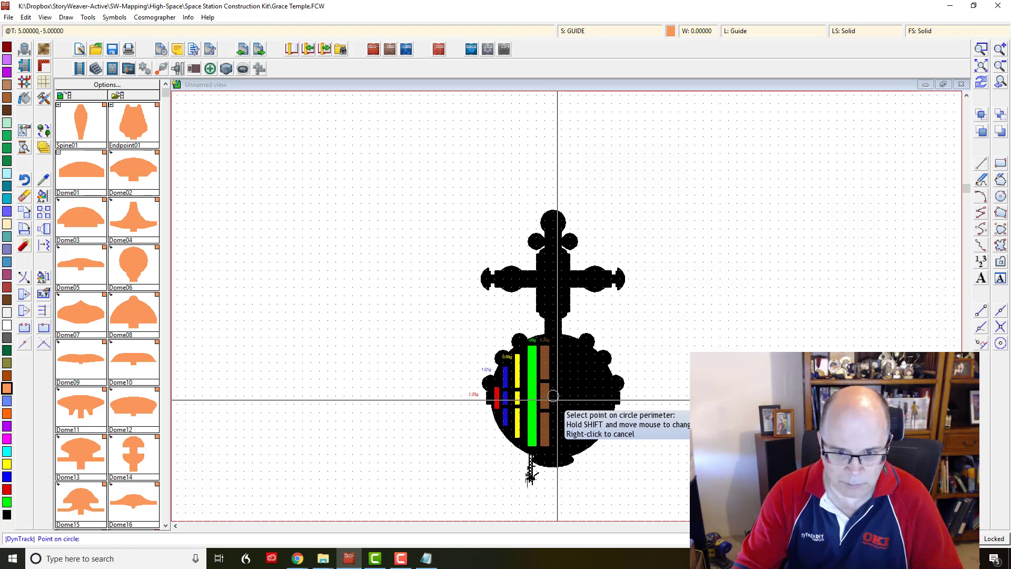
left_click(553, 396)
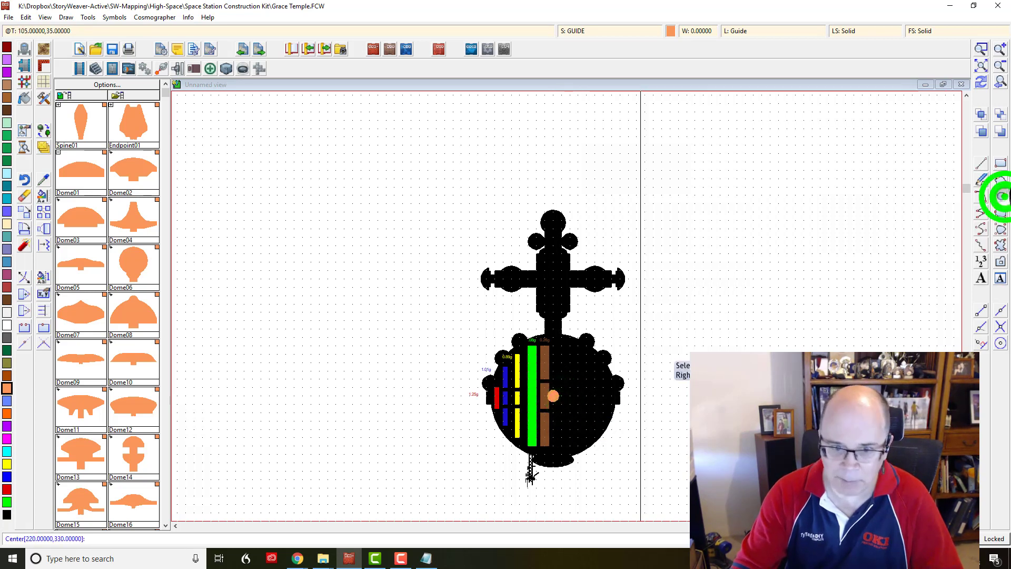
left_click(553, 382)
left_click(556, 412)
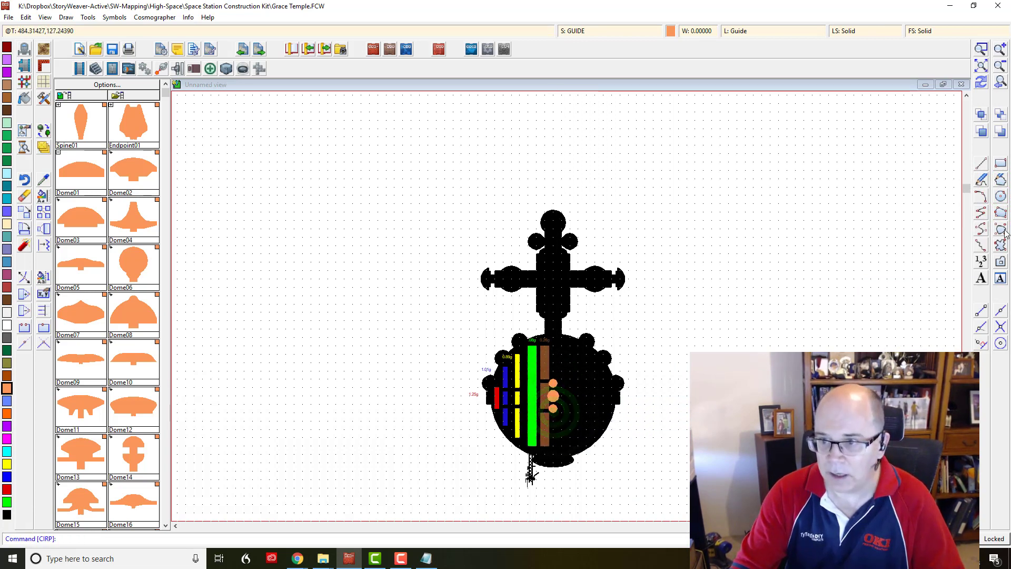
left_click(1001, 165)
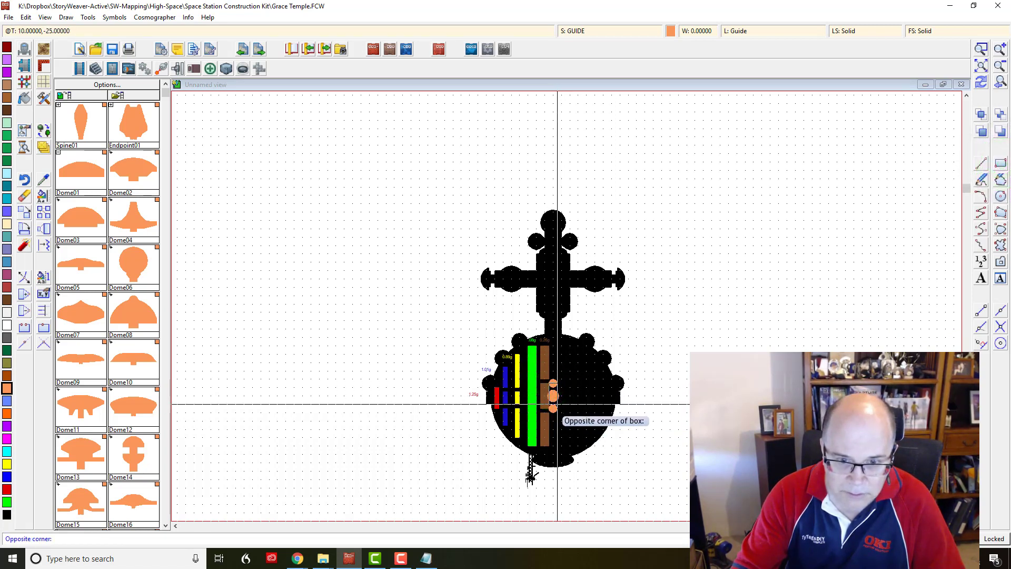
left_click(553, 395)
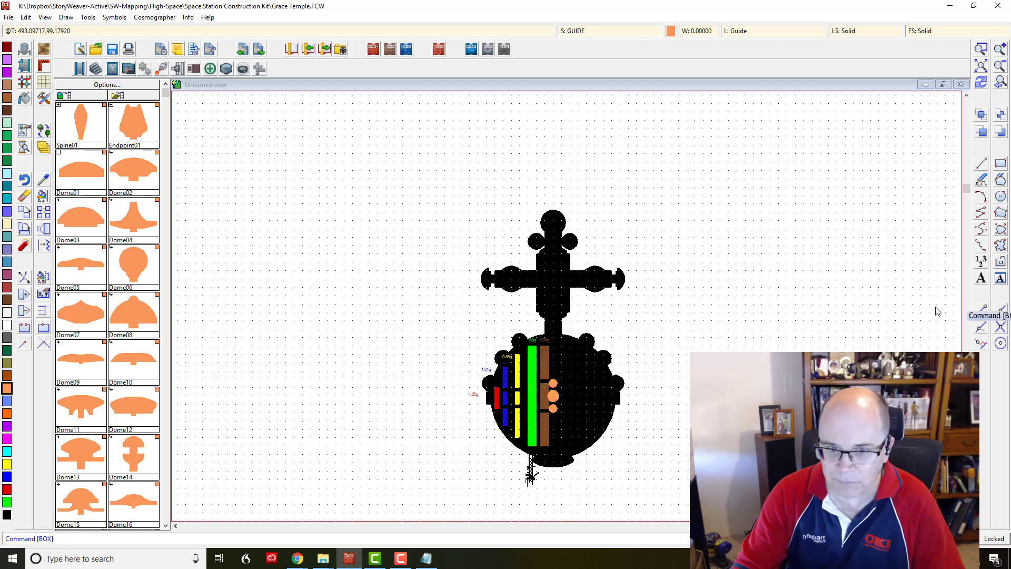
Step: Erase the middle brown box beside the orange circles and redraw the view
left_click(24, 197)
left_click(544, 411)
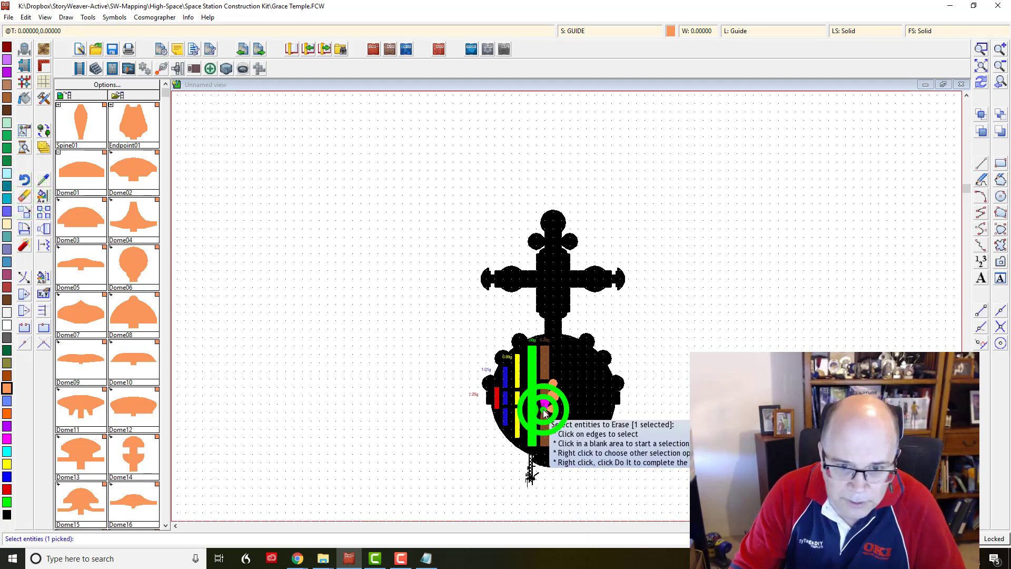
left_click(543, 396)
right_click(593, 388)
left_click(594, 389)
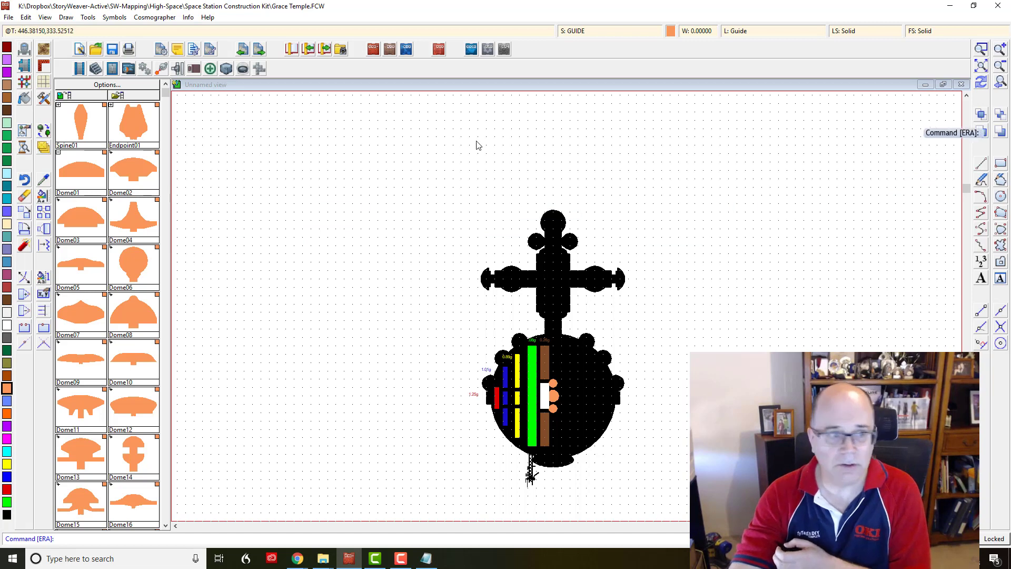
right_click(798, 180)
left_click(981, 82)
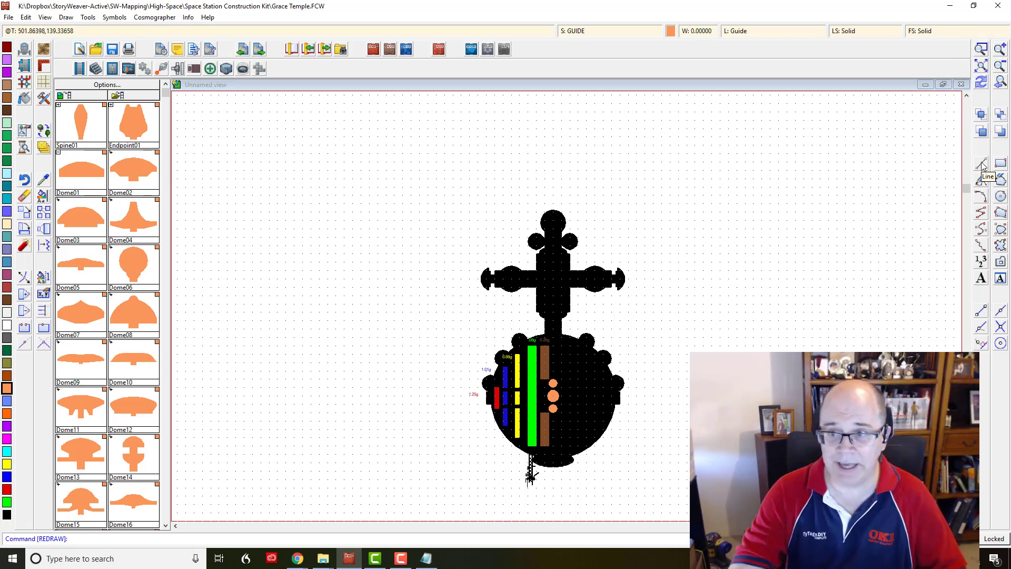
Step: Set the drawing color to white
left_click(670, 31)
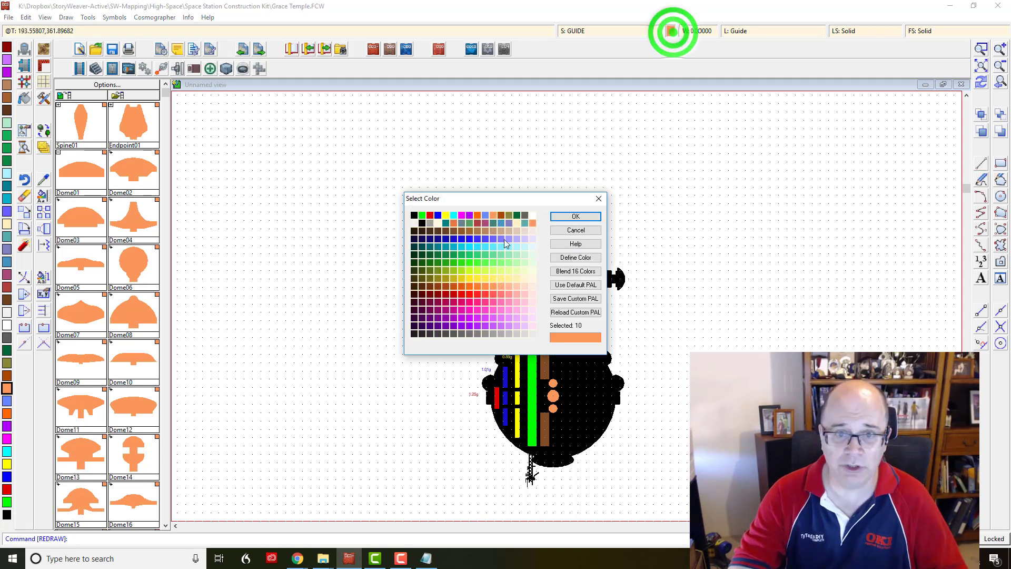
left_click(533, 215)
left_click(574, 216)
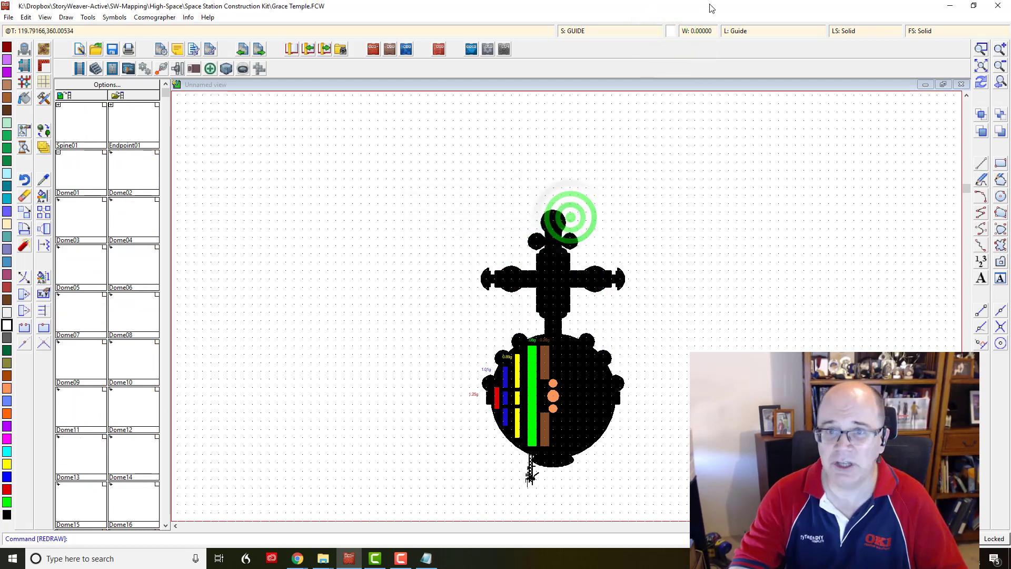
Step: Set the drawing color to grey (color 18) and draw short connector boxes between the yellow and green decks
left_click(668, 30)
left_click(429, 223)
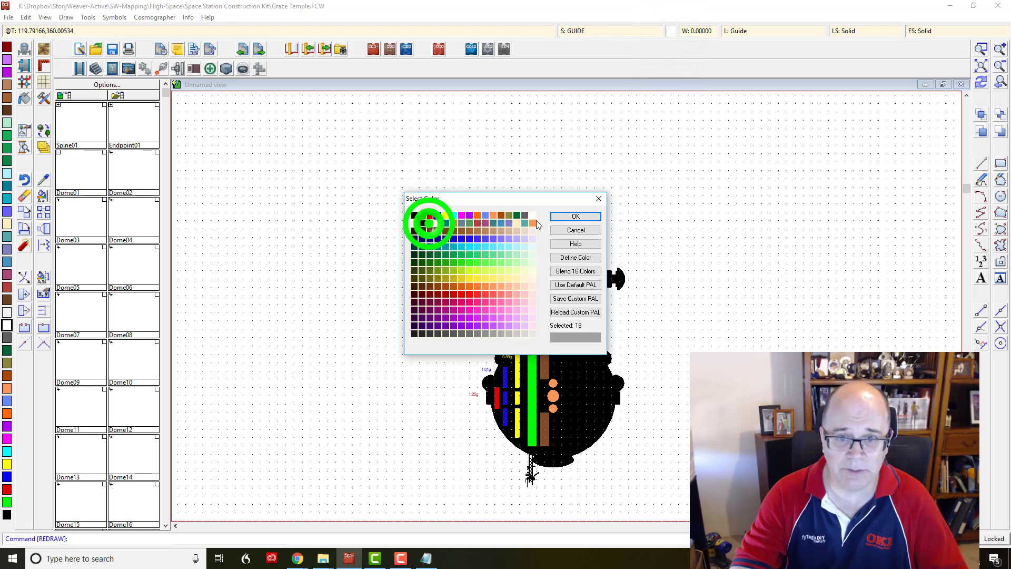
left_click(559, 217)
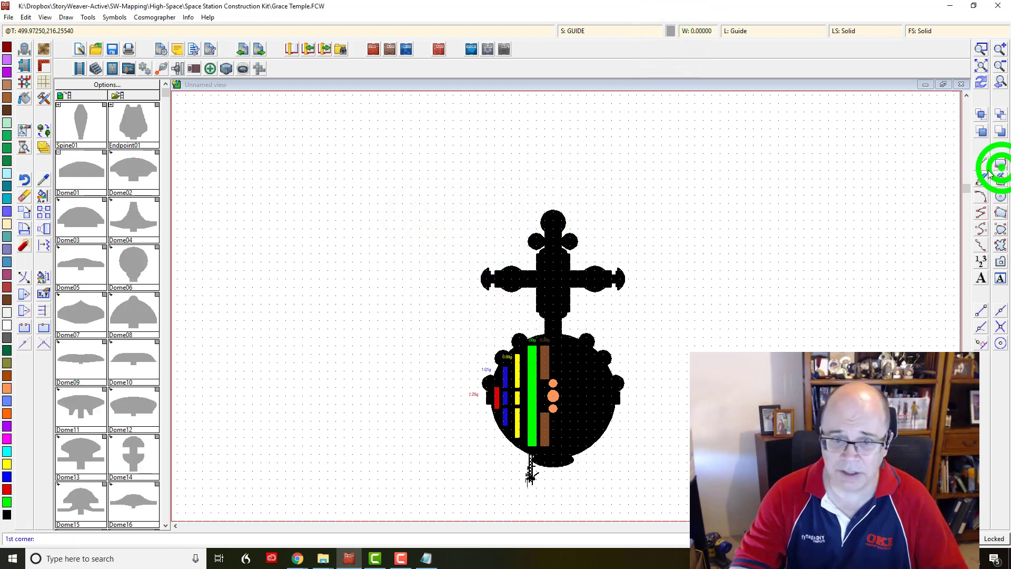
left_click(521, 362)
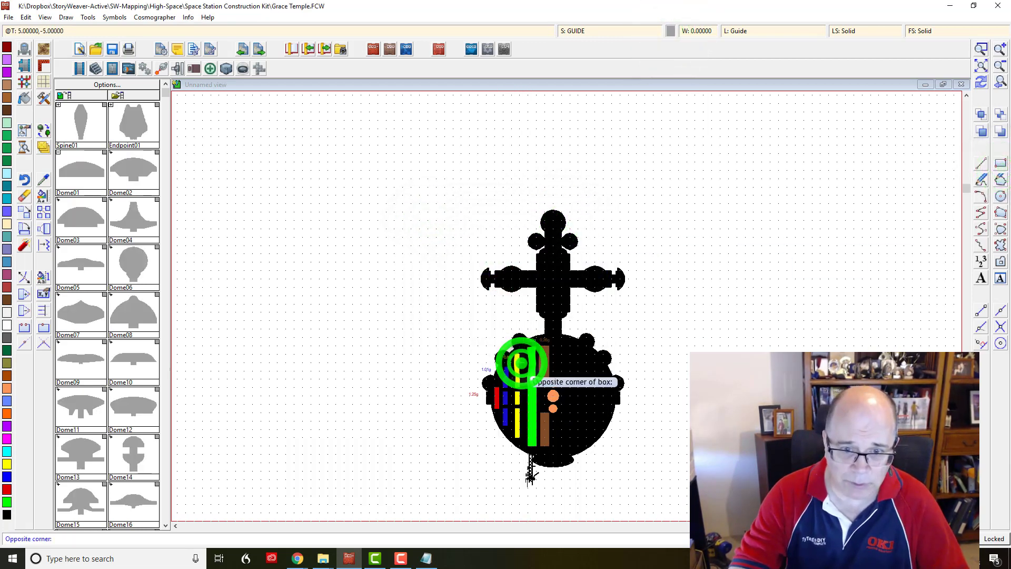
left_click(521, 396)
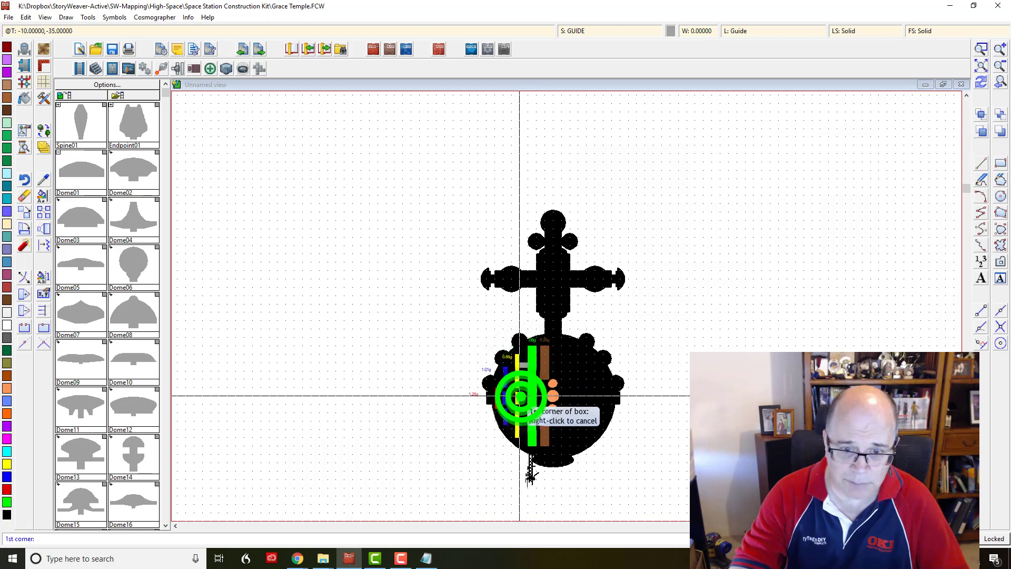
right_click(527, 403)
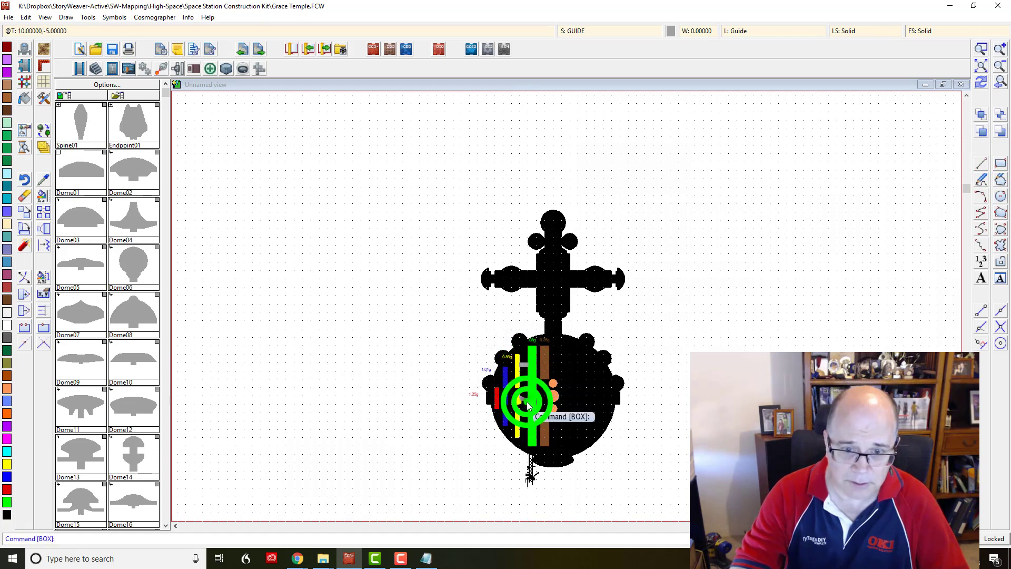
Step: Draw further grey connector boxes linking the red, blue and yellow decks
right_click(504, 376)
left_click(670, 31)
left_click(428, 217)
left_click(557, 217)
left_click(1000, 164)
left_click(506, 374)
left_click(526, 383)
right_click(503, 399)
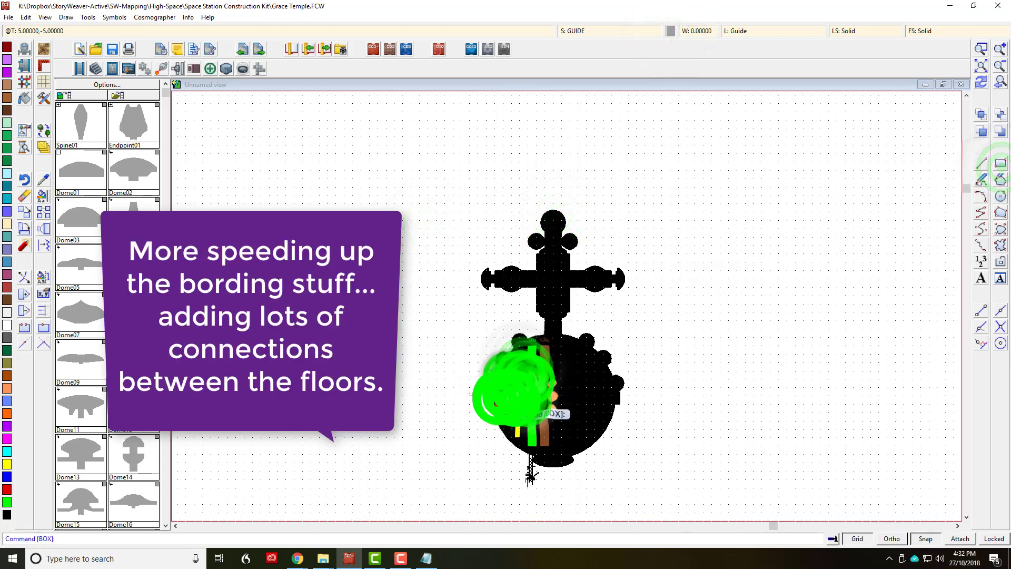
right_click(498, 399)
left_click(508, 399)
Step: Draw grey connector boxes from the green deck inward past the brown decks to the station's central axis
right_click(531, 361)
right_click(535, 368)
left_click(463, 295)
left_click(536, 399)
left_click(562, 398)
left_click(550, 361)
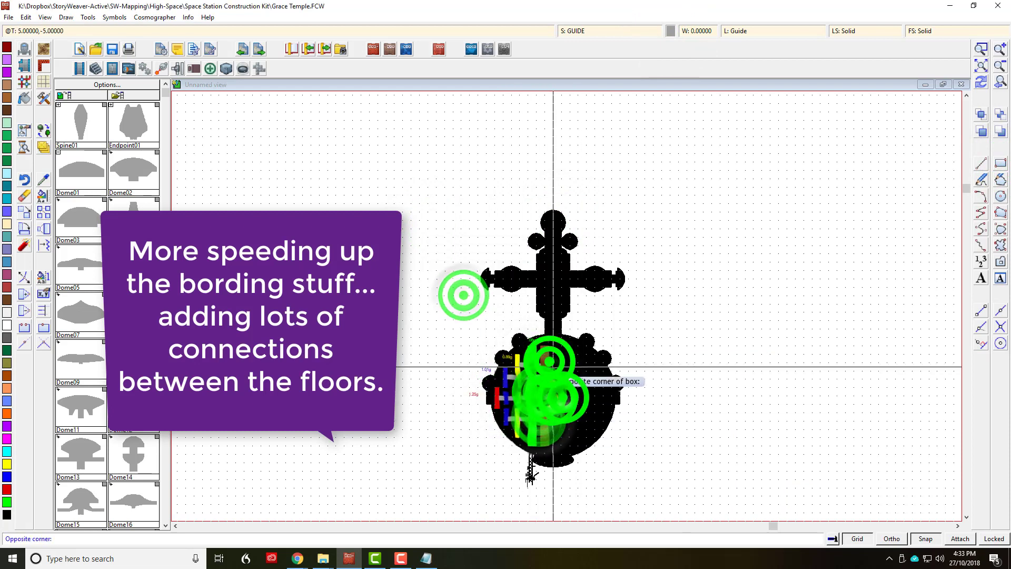
left_click(553, 367)
right_click(552, 401)
left_click(549, 417)
left_click(553, 420)
Step: Draw a grey shaft box about 10 by 290 units along the central axis, from the topmost ball to the sphere's base
right_click(552, 255)
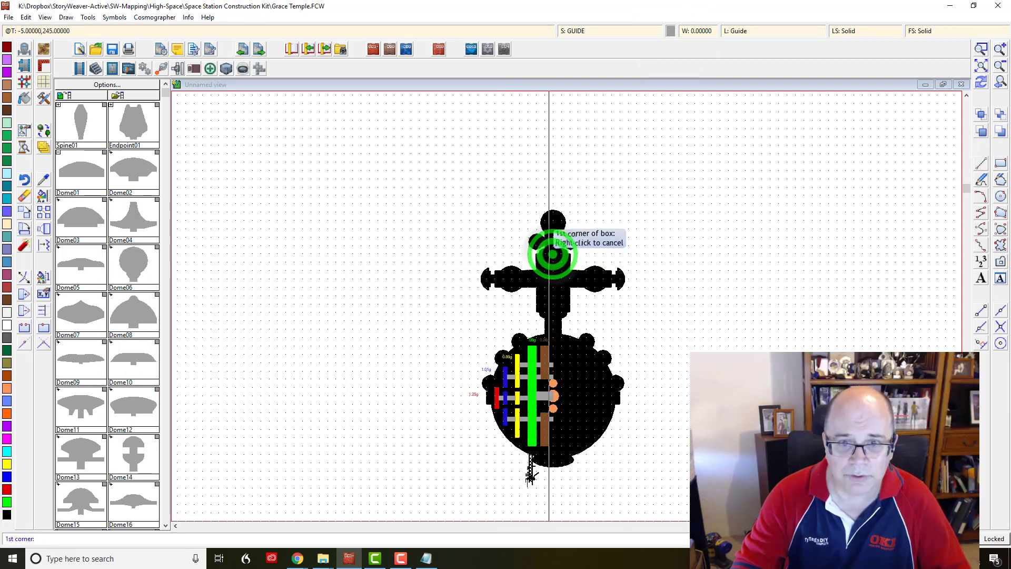
left_click(550, 220)
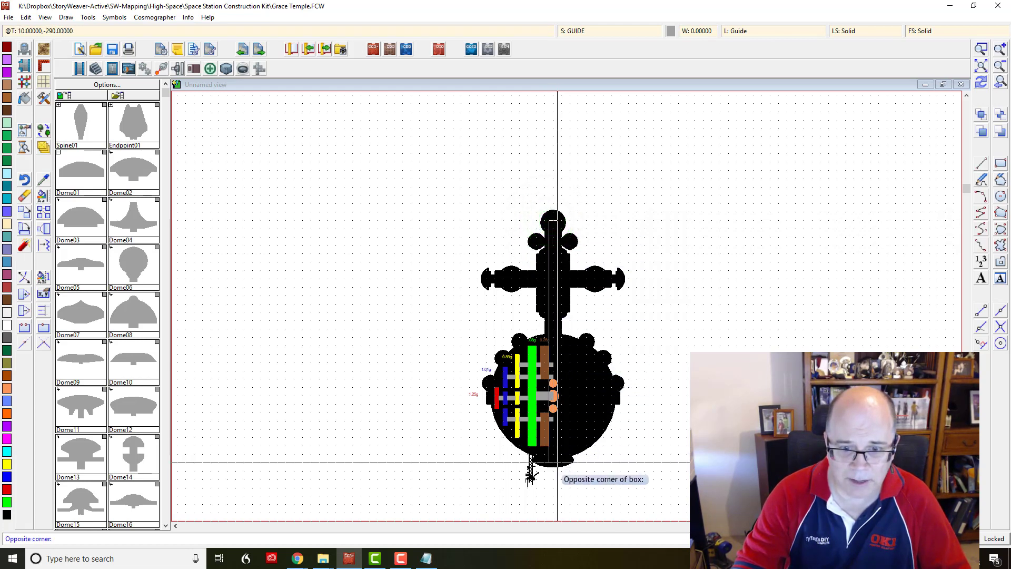
left_click(557, 463)
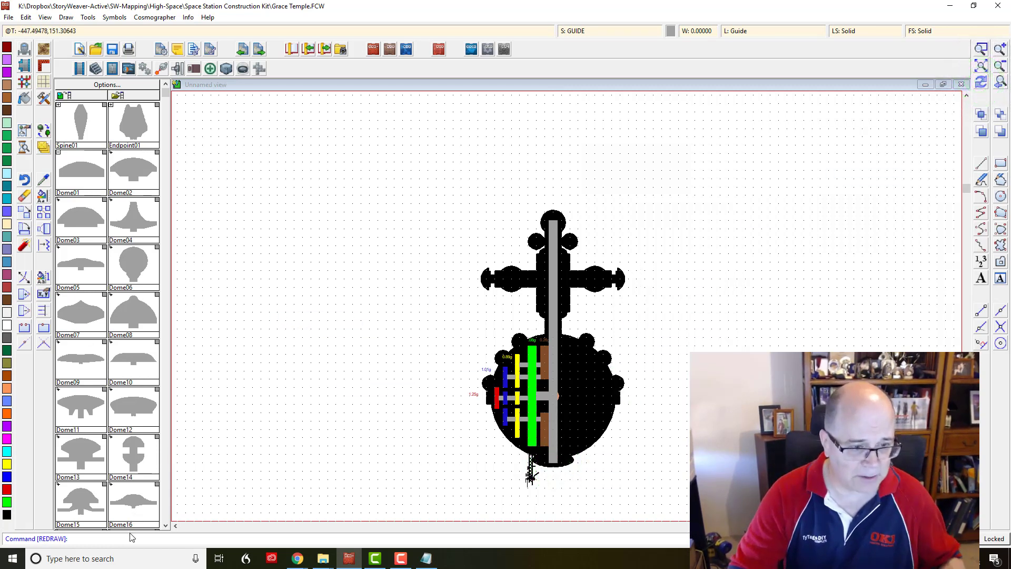
Step: Use the Back command to send the grey central shaft and the middle inner connector behind the orange circles
type("ba")
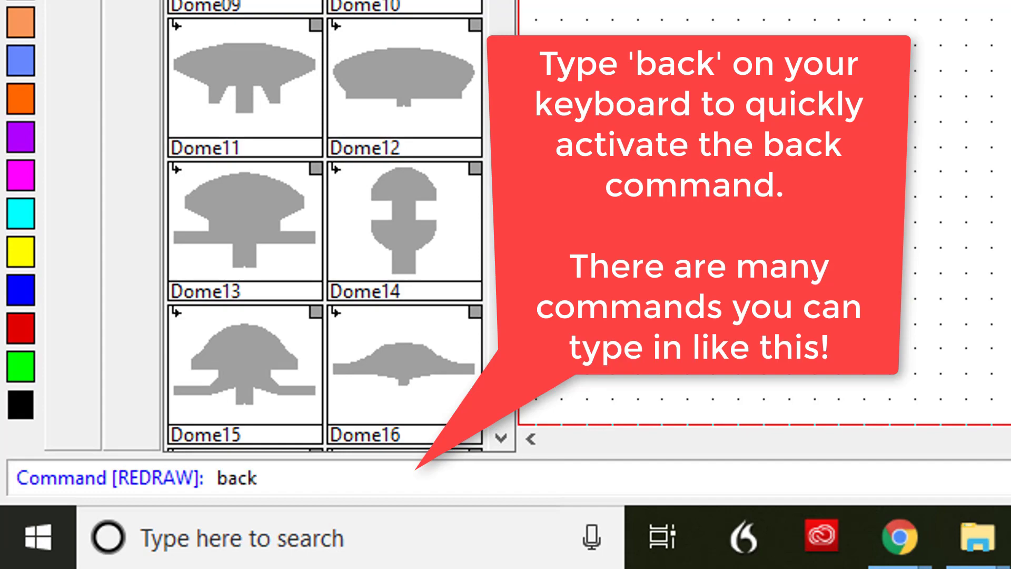
type("ck")
key("Return")
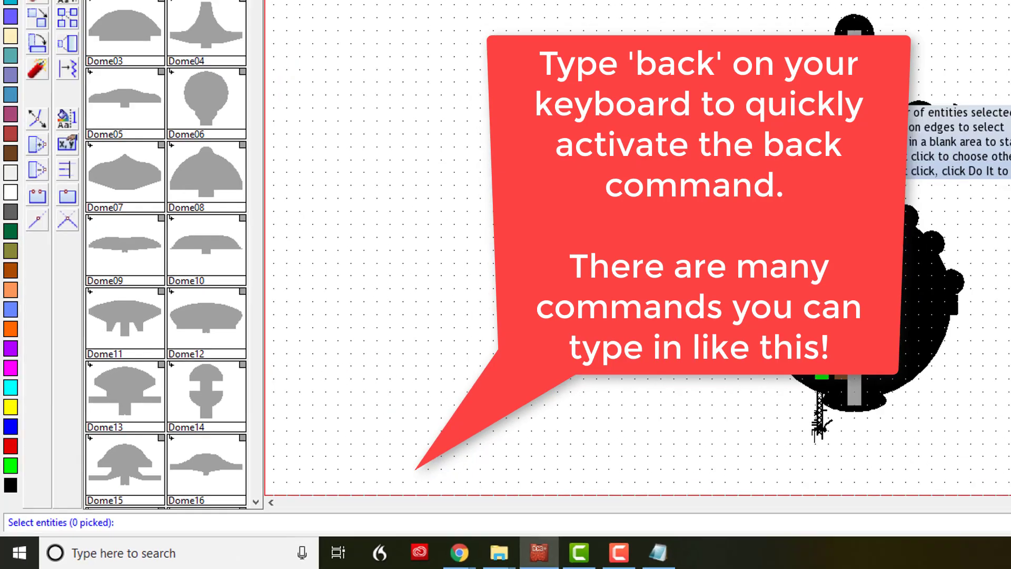
left_click(558, 259)
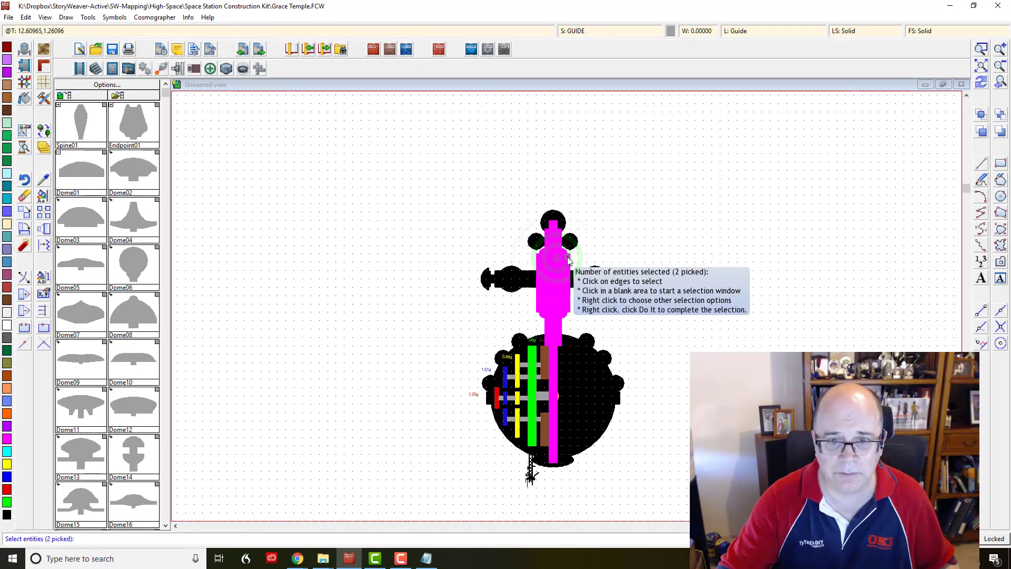
left_click(566, 257)
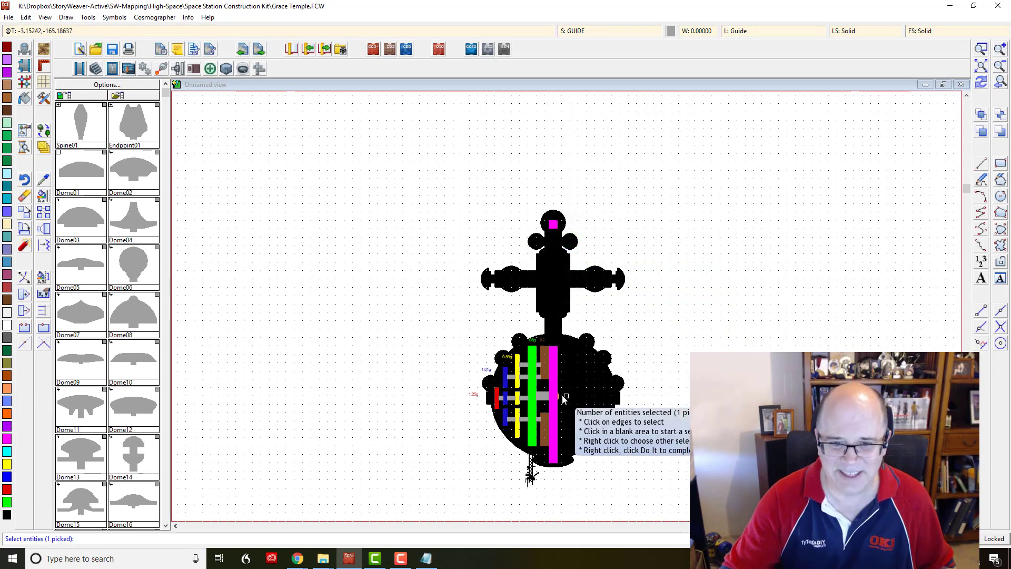
left_click(544, 397)
left_click(530, 470)
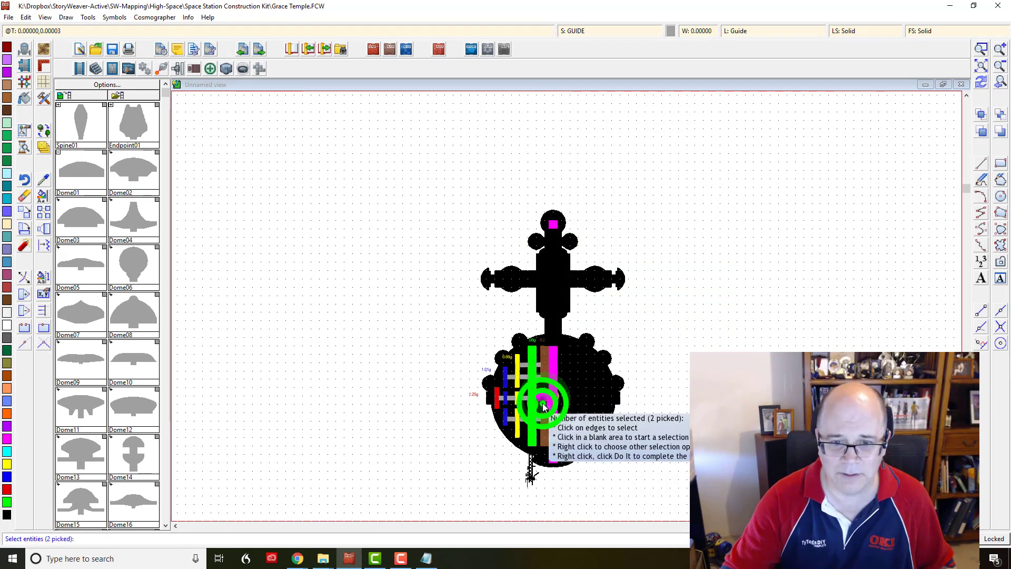
right_click(678, 334)
left_click(665, 337)
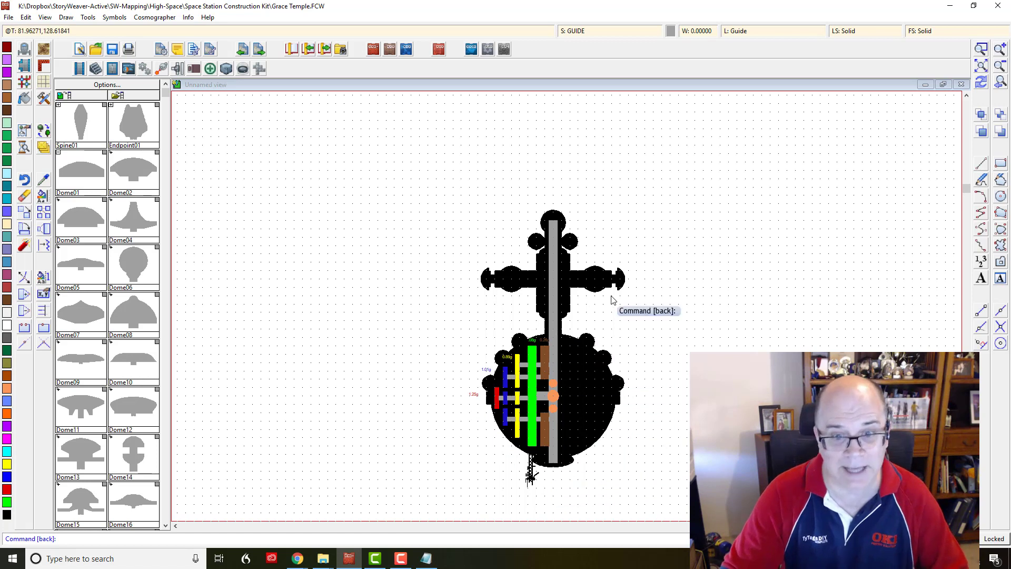
Step: Make a mirrored copy of all the colored decks and grey connectors across the station's vertical central axis
right_click(46, 217)
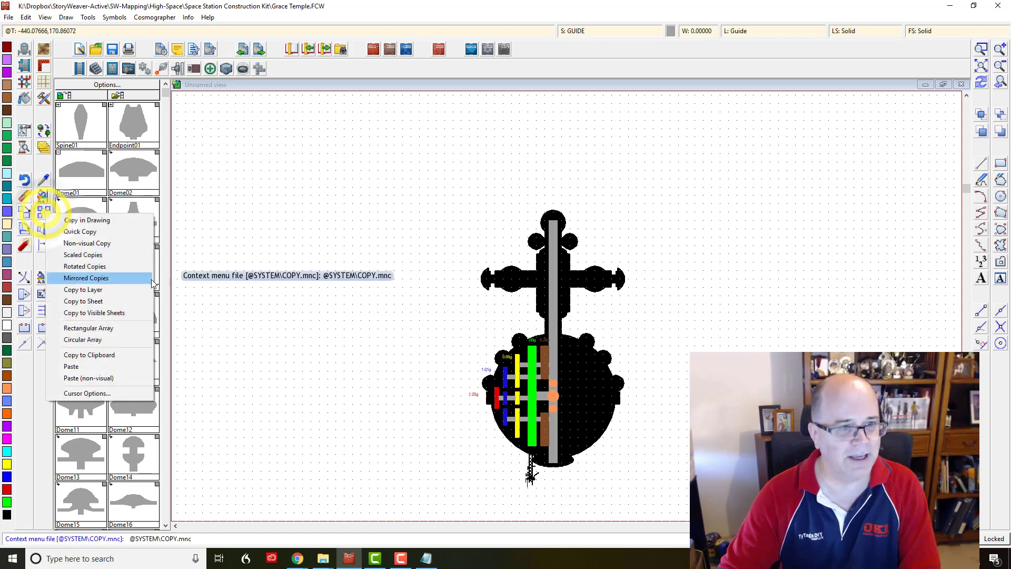
left_click(92, 278)
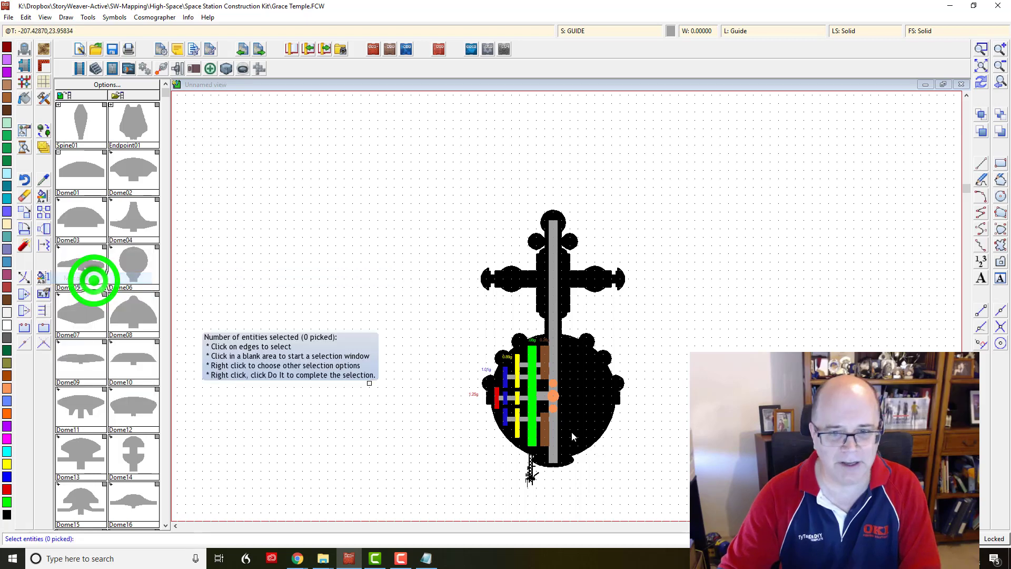
left_click(508, 364)
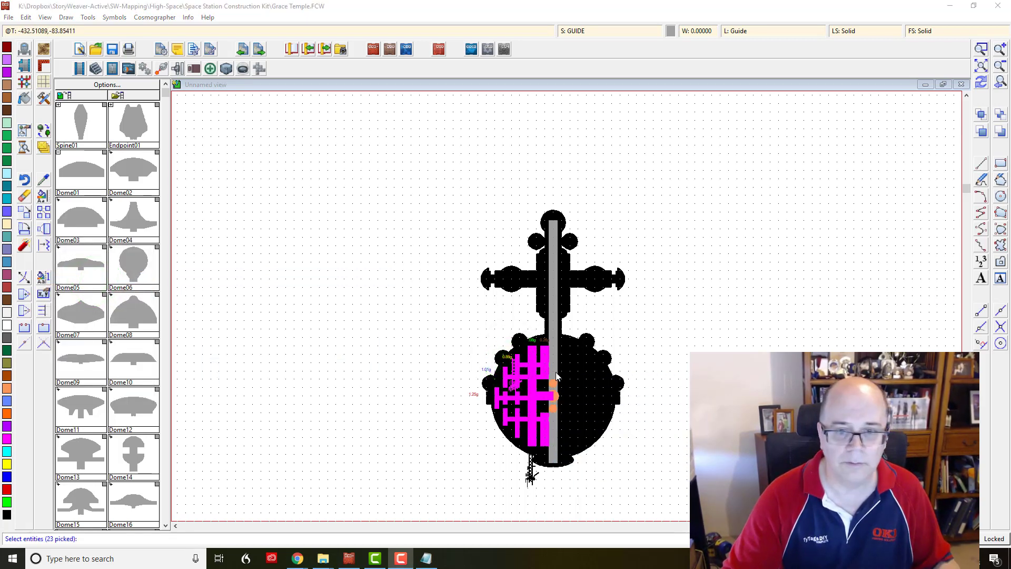
left_click(738, 218)
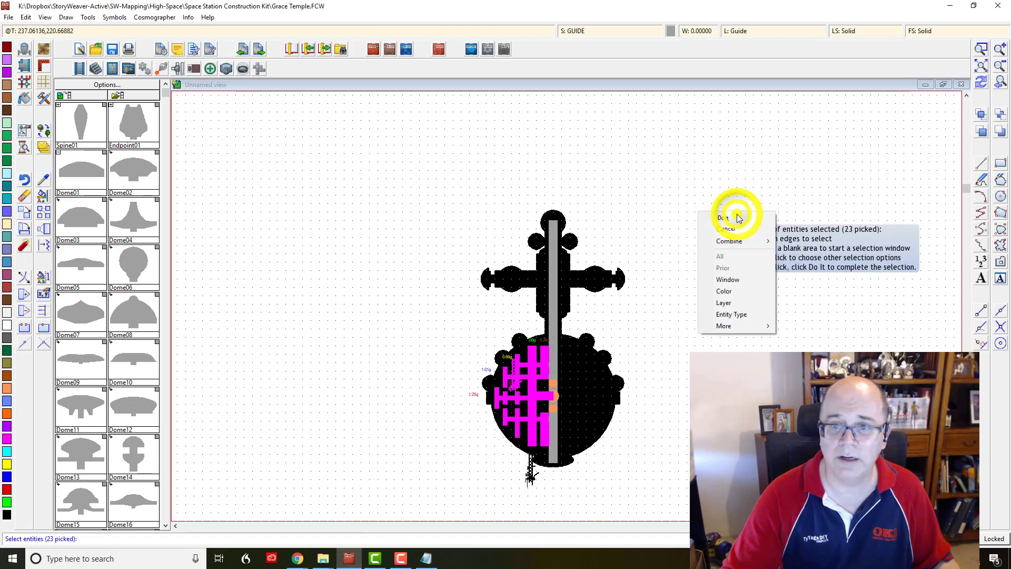
left_click(728, 217)
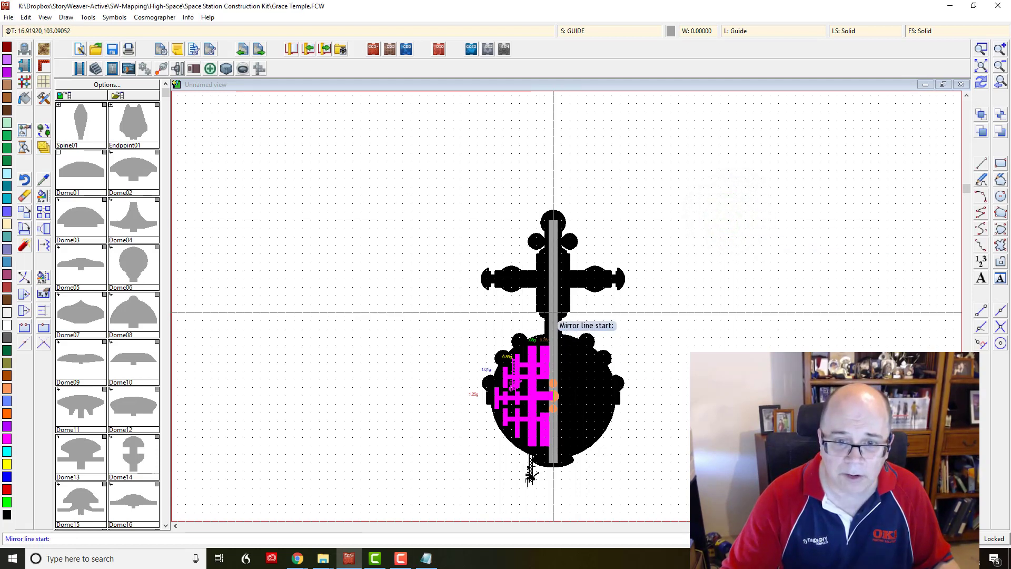
left_click(552, 318)
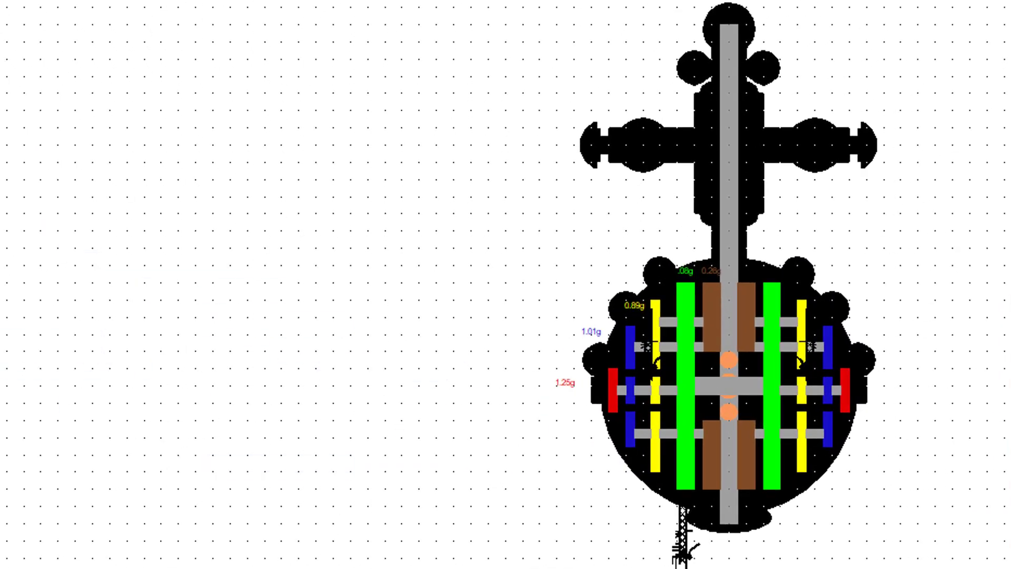
Step: Erase the stray antenna symbols beside the upper yellow decks on both sides of the sphere
key("e")
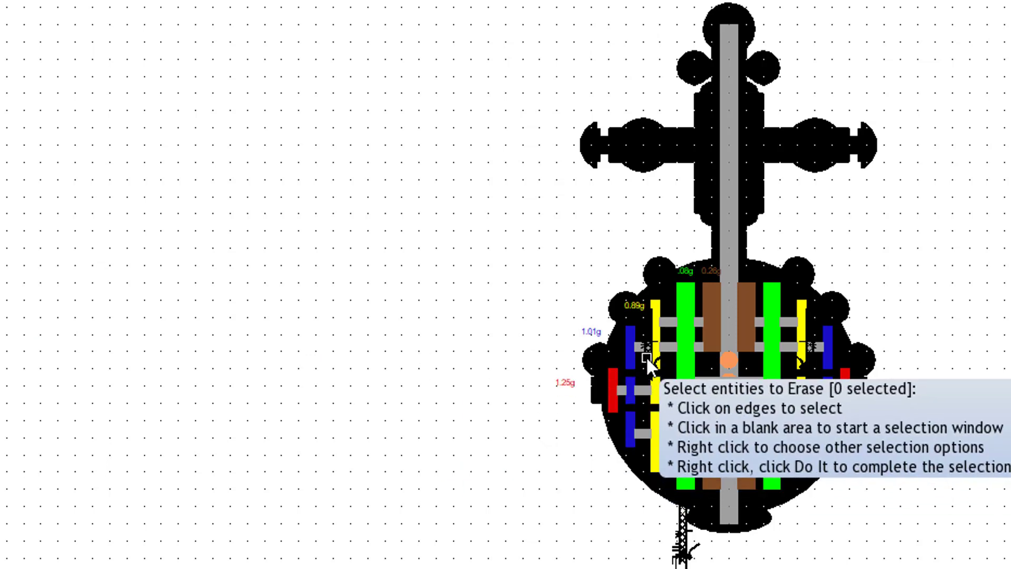
left_click(646, 361)
left_click(815, 359)
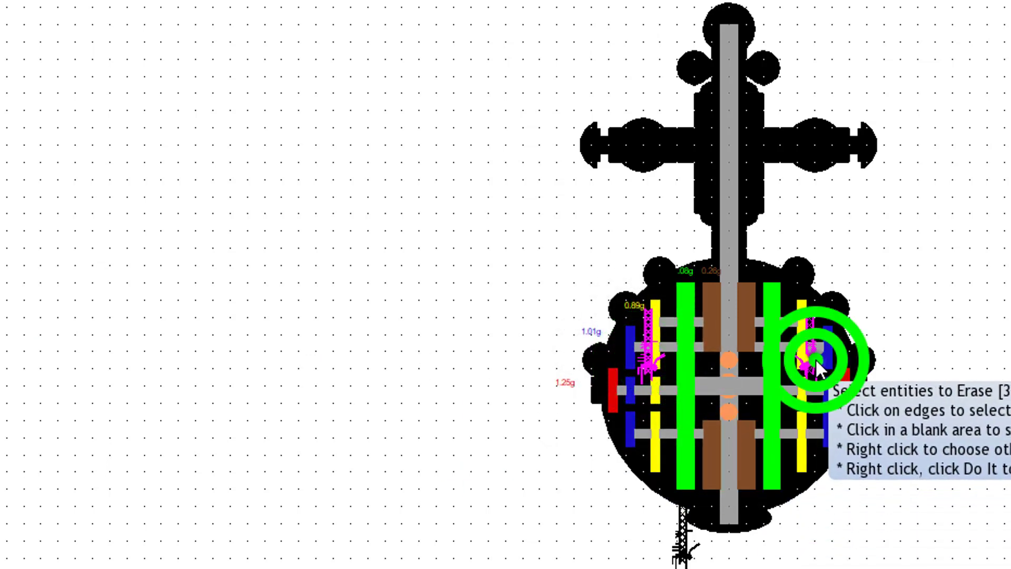
right_click(761, 379)
left_click(741, 388)
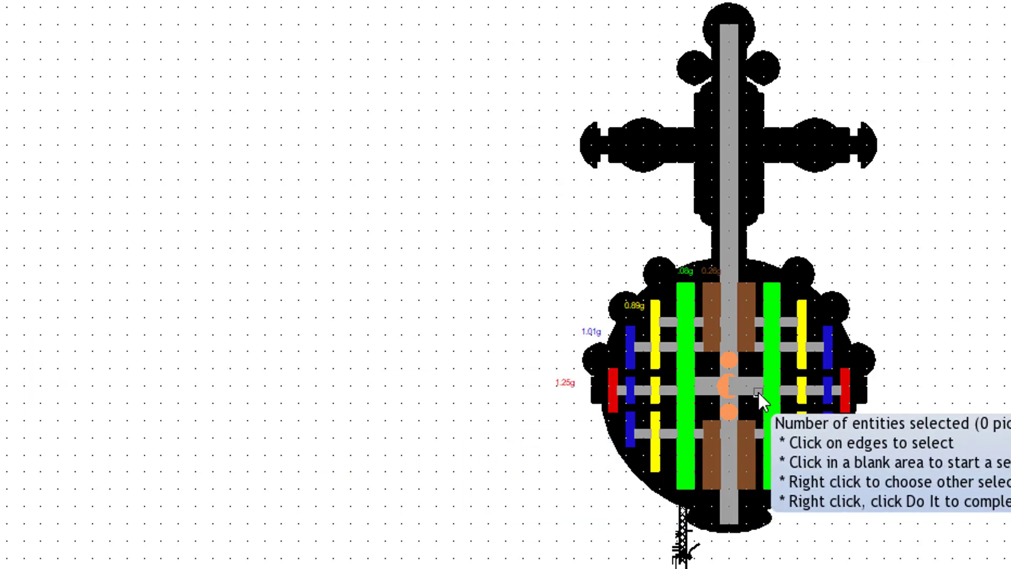
Step: Send the mirrored grey middle connector to the back, behind the central orange circle
left_click(757, 391)
right_click(730, 387)
left_click(736, 395)
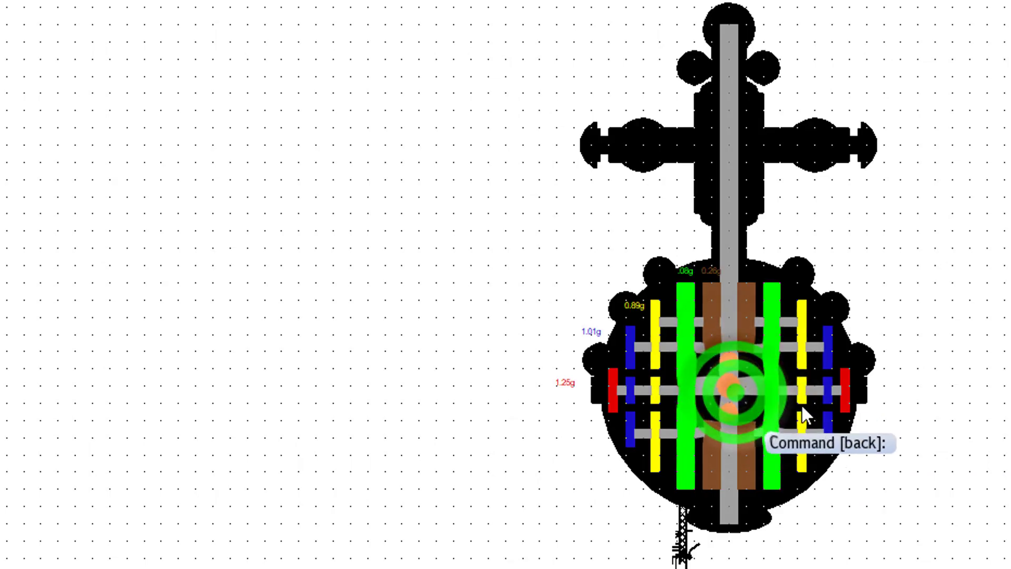